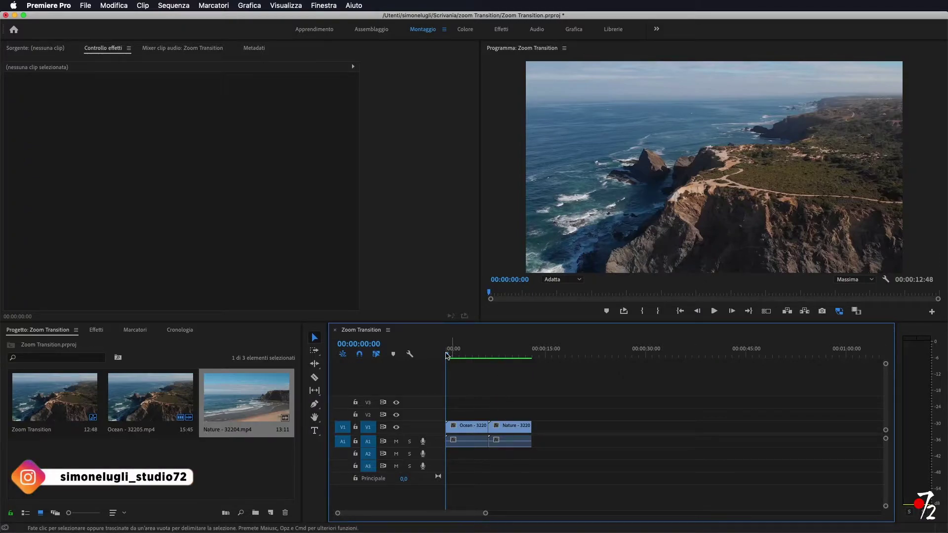
# - Scrub through the sequence to preview the Ocean and Nature clips
pyautogui.click(452, 356)
pyautogui.moveTo(453, 358)
pyautogui.mouseDown()
pyautogui.moveTo(487, 364)
pyautogui.moveTo(472, 359)
pyautogui.mouseUp()
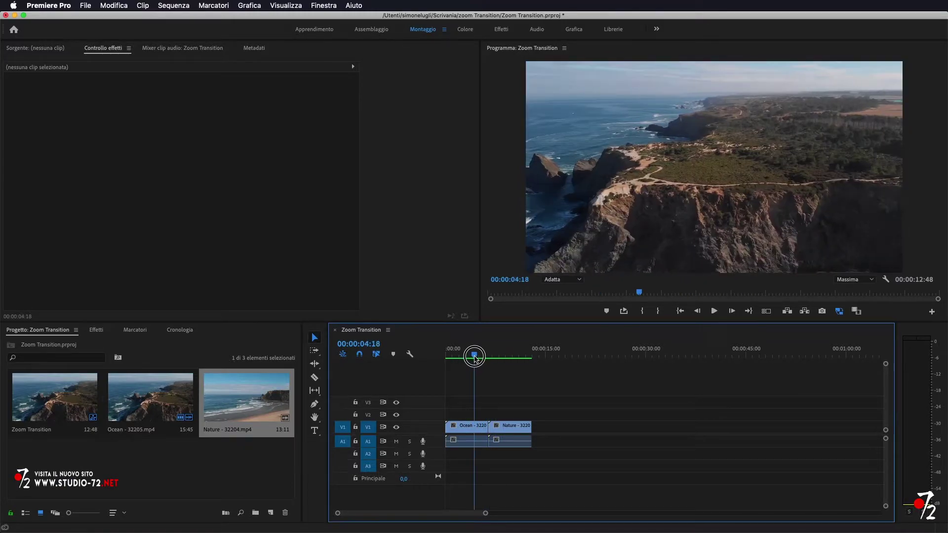
pyautogui.click(232, 475)
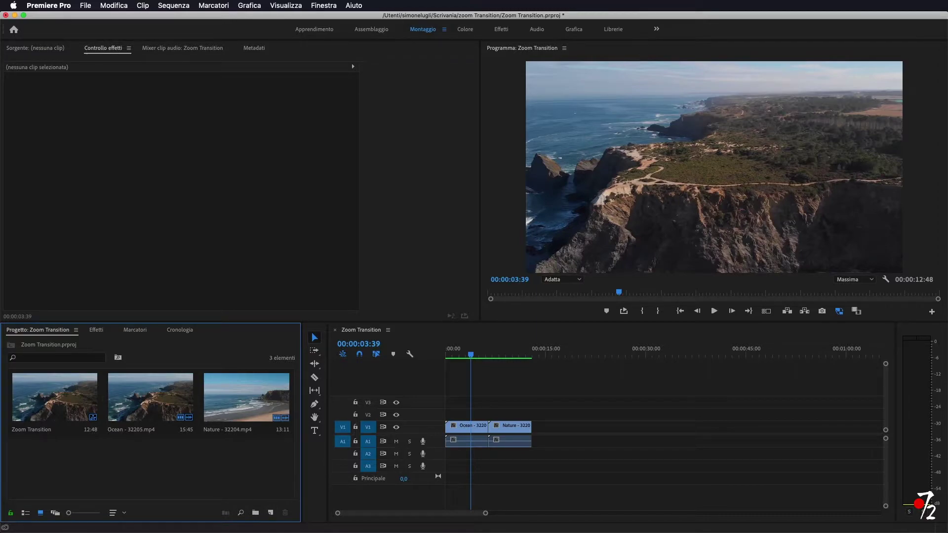
# - Create a new adjustment layer and place it on V2 over the Ocean–Nature cut
pyautogui.click(272, 513)
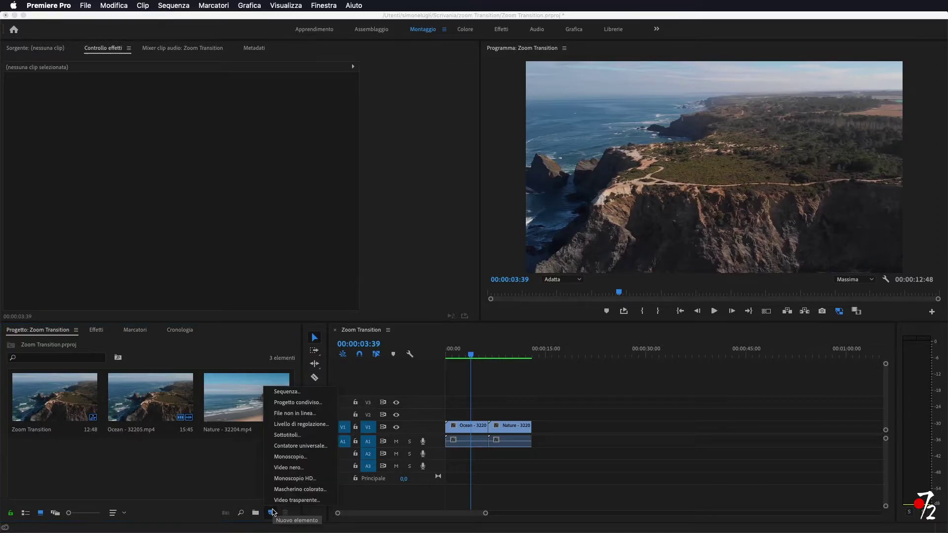
pyautogui.click(300, 424)
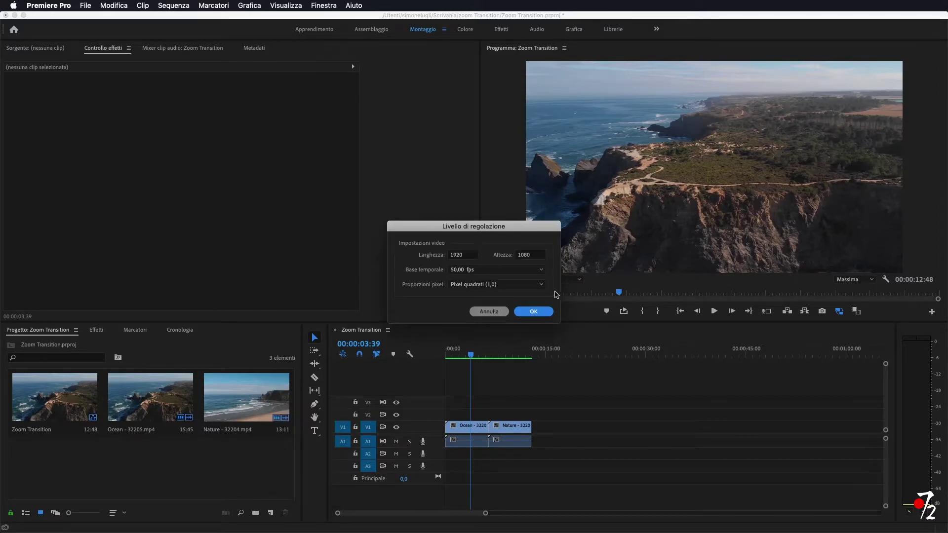
pyautogui.click(533, 312)
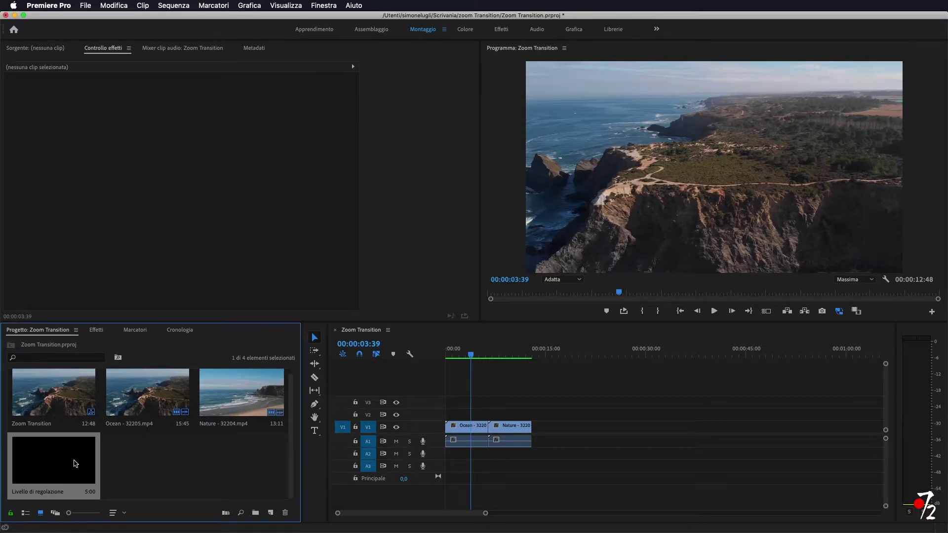
pyautogui.moveTo(75, 463); pyautogui.dragTo(481, 419)
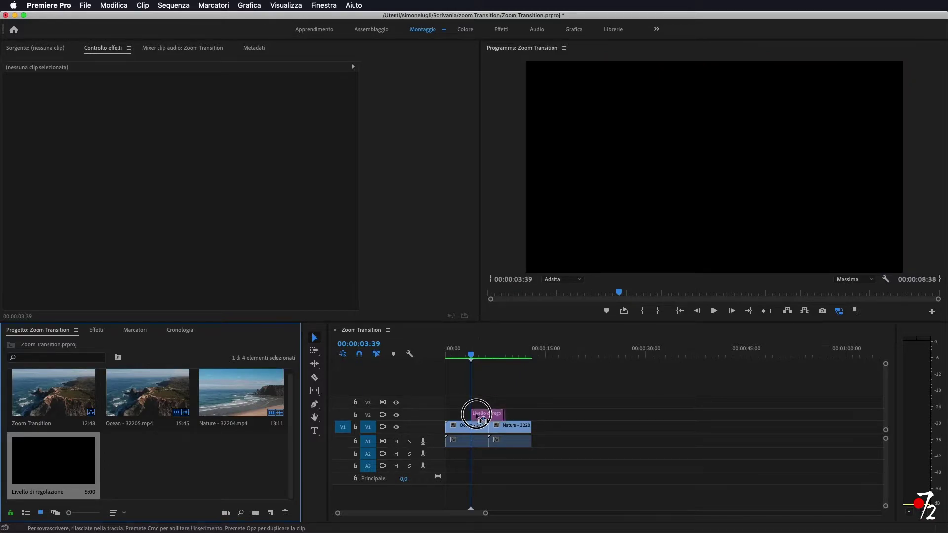
pyautogui.moveTo(481, 419); pyautogui.dragTo(482, 418)
pyautogui.moveTo(486, 513); pyautogui.dragTo(439, 513)
# - Trim the V2 adjustment layer's edges and place a second adjustment layer on V3 across the cut
pyautogui.hscroll(3, 566, 480)
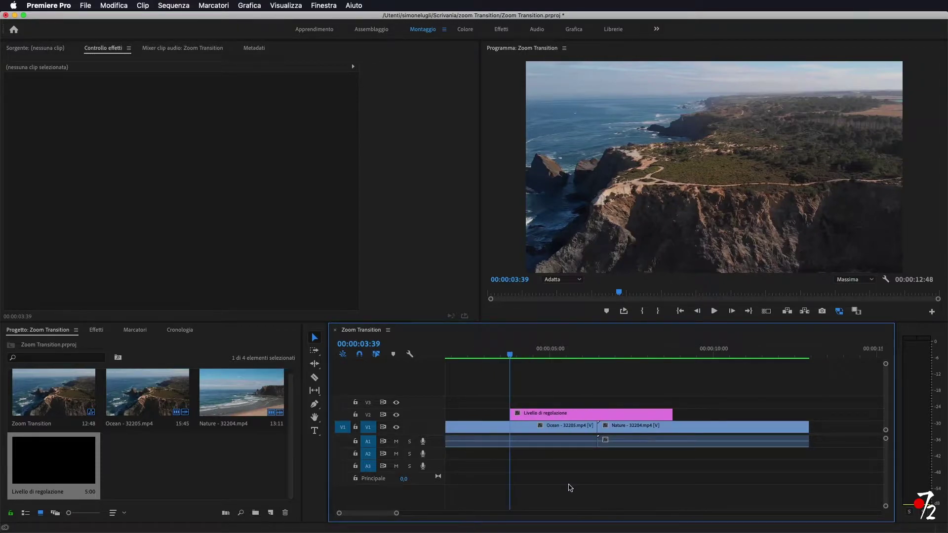
pyautogui.moveTo(481, 414); pyautogui.dragTo(539, 417)
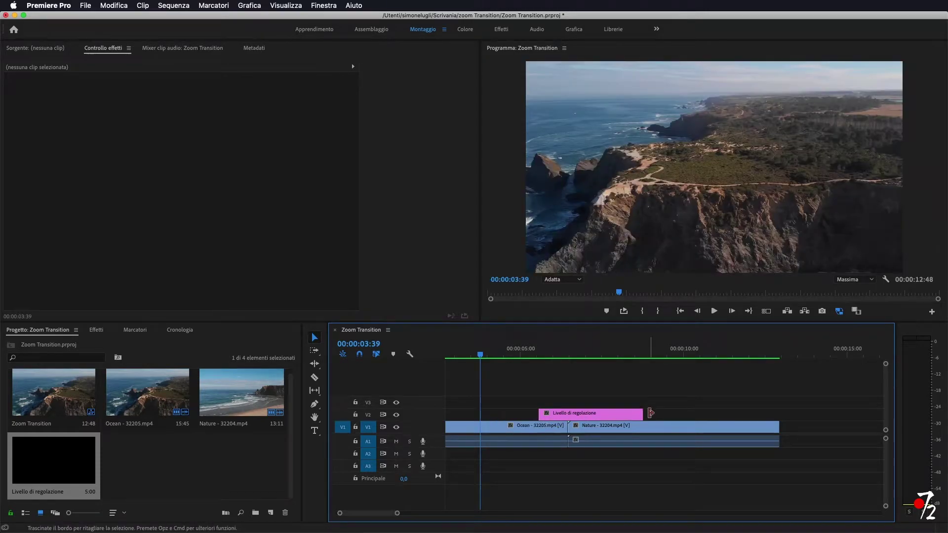
pyautogui.moveTo(642, 415); pyautogui.dragTo(583, 415)
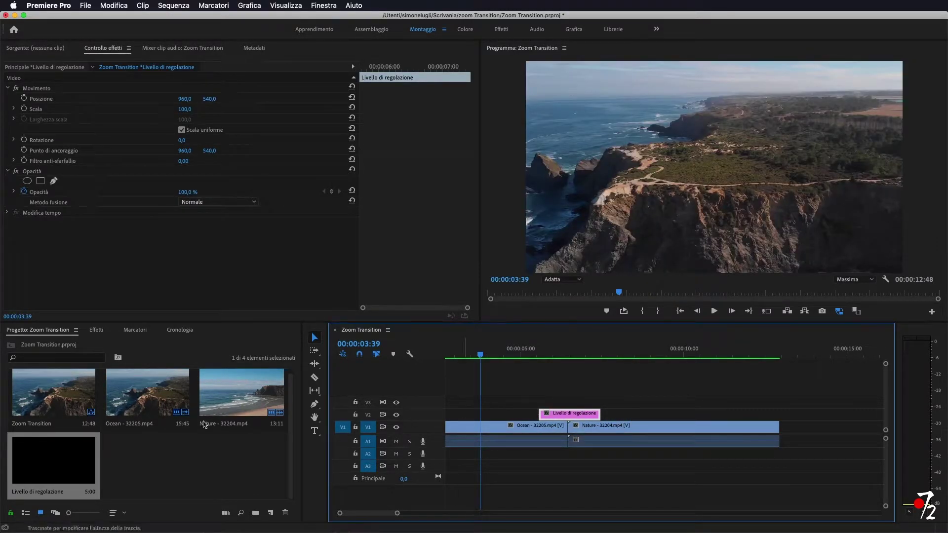
pyautogui.moveTo(85, 469)
pyautogui.mouseDown()
pyautogui.moveTo(682, 405)
pyautogui.moveTo(600, 401)
pyautogui.mouseUp()
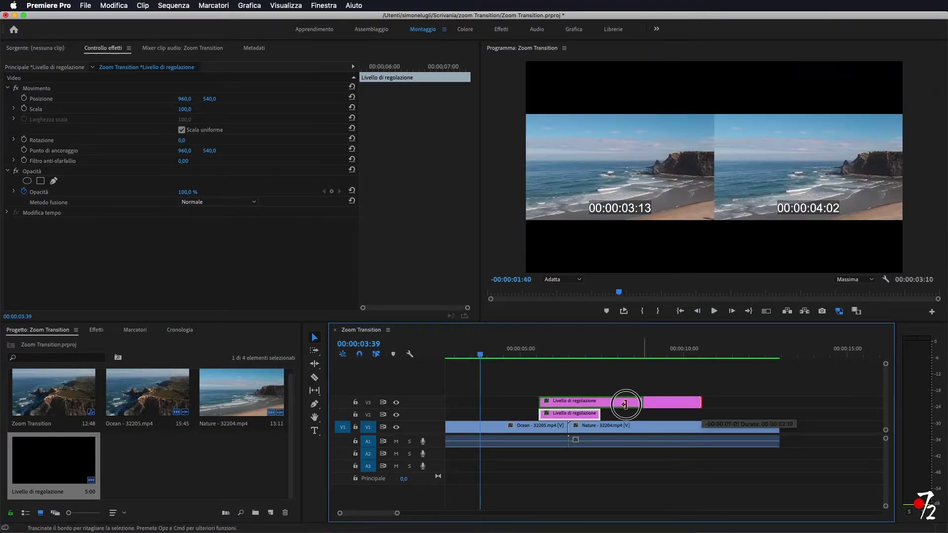
pyautogui.click(581, 404)
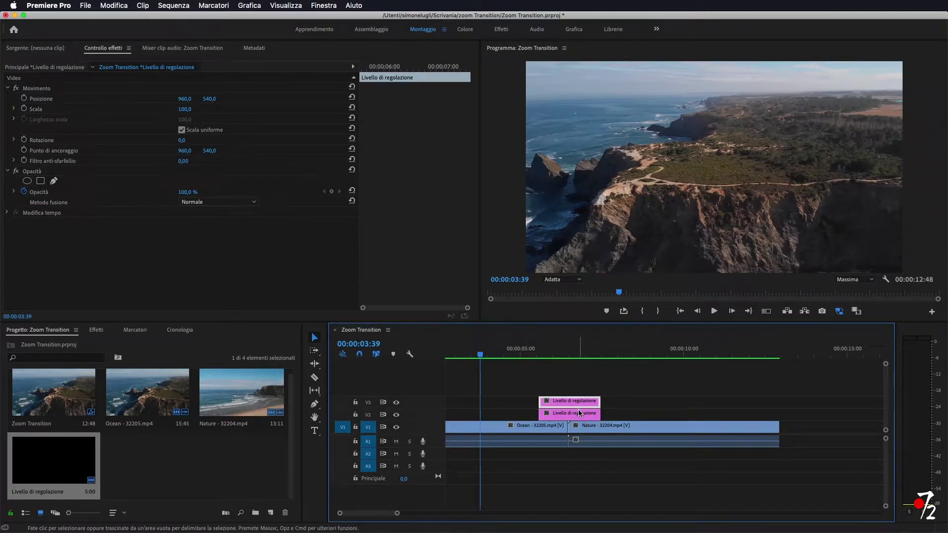
# - Trim the V2 adjustment layer so it starts exactly at the Ocean–Nature cut
pyautogui.click(581, 416)
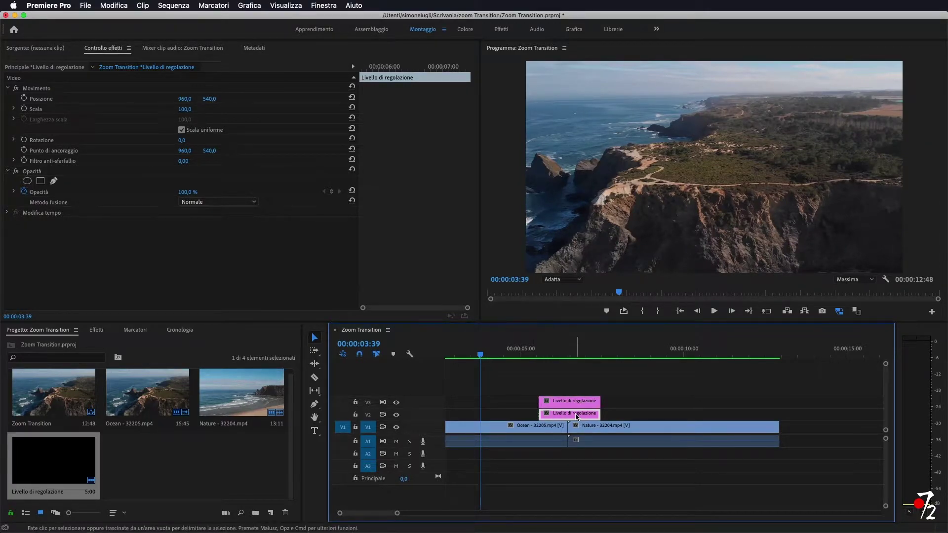
pyautogui.moveTo(540, 416); pyautogui.dragTo(569, 416)
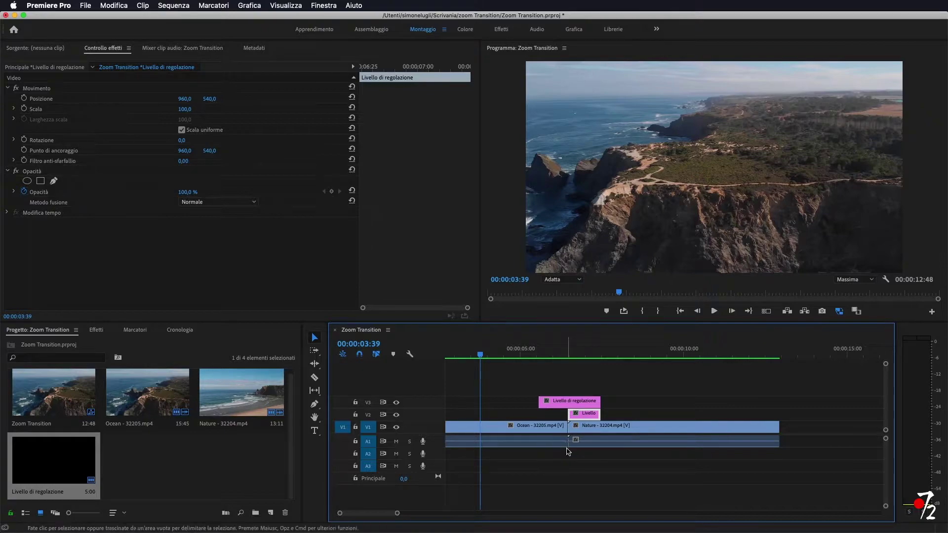
pyautogui.moveTo(481, 355); pyautogui.dragTo(563, 362)
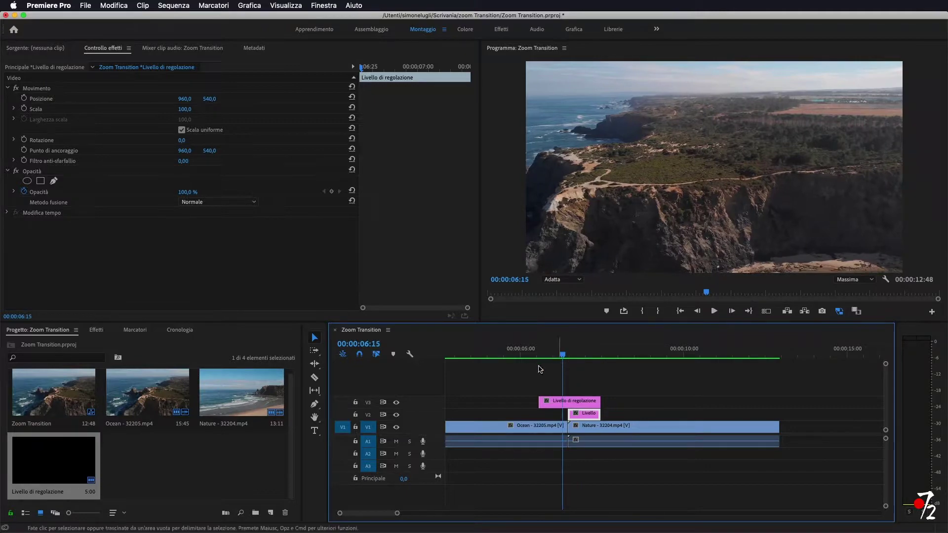
pyautogui.click(578, 403)
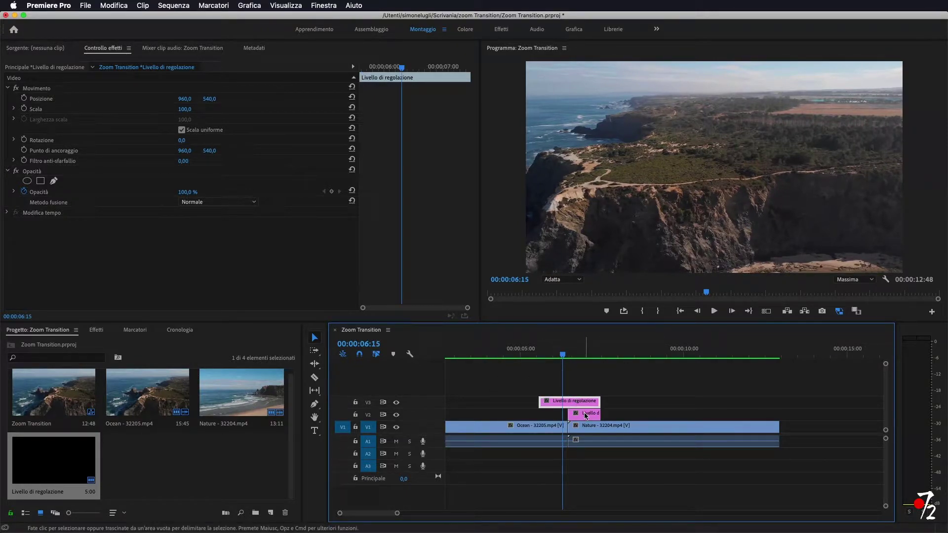
pyautogui.click(584, 413)
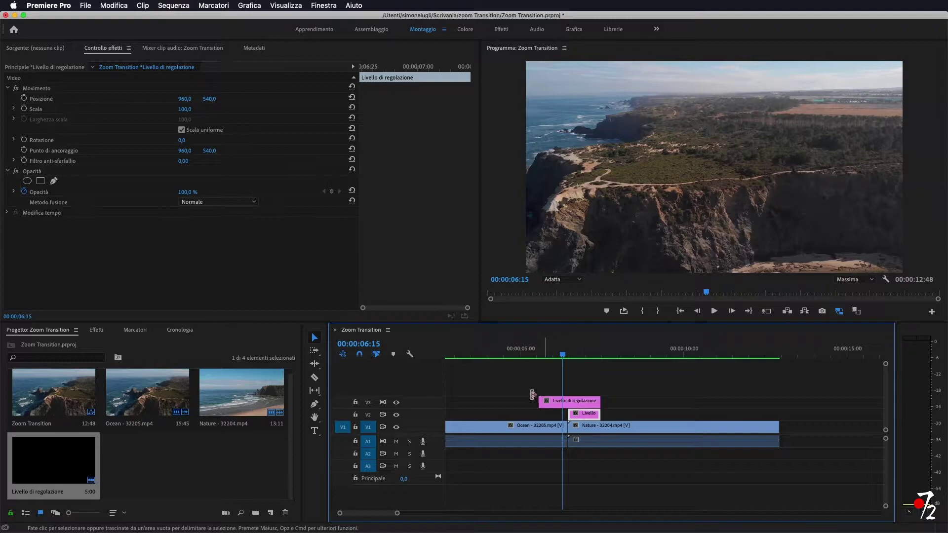
# - Apply the Replica effect, found by searching 'repl', to the V2 adjustment layer
pyautogui.click(95, 330)
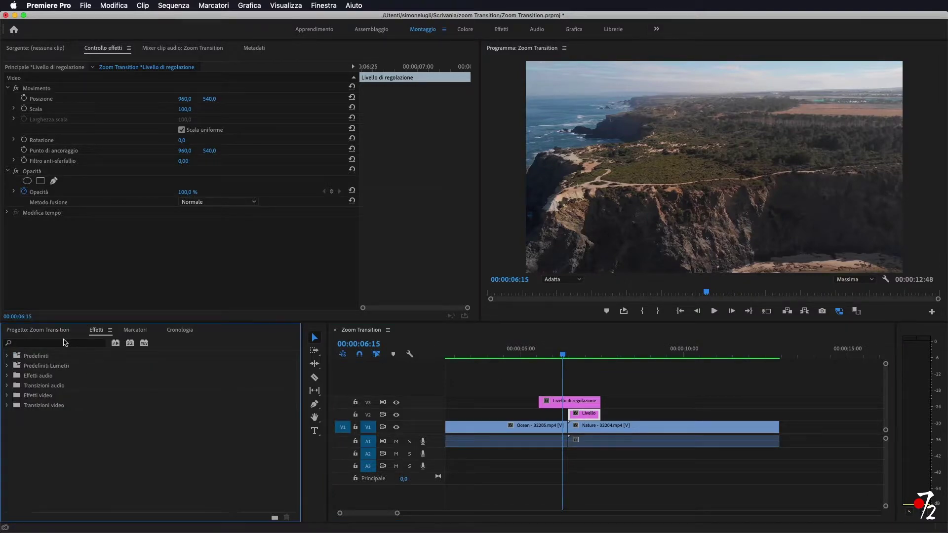
pyautogui.click(86, 343)
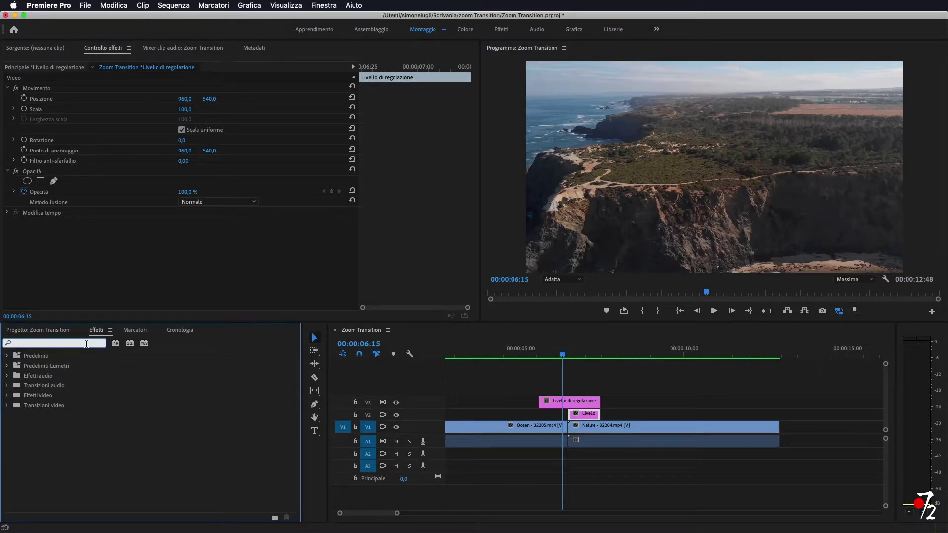
pyautogui.write('repl')
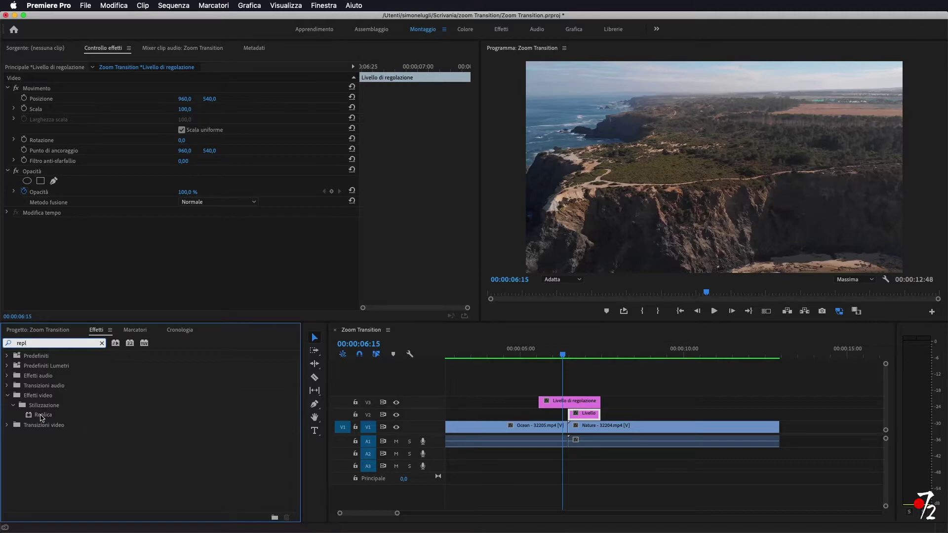
pyautogui.moveTo(42, 418); pyautogui.dragTo(589, 419)
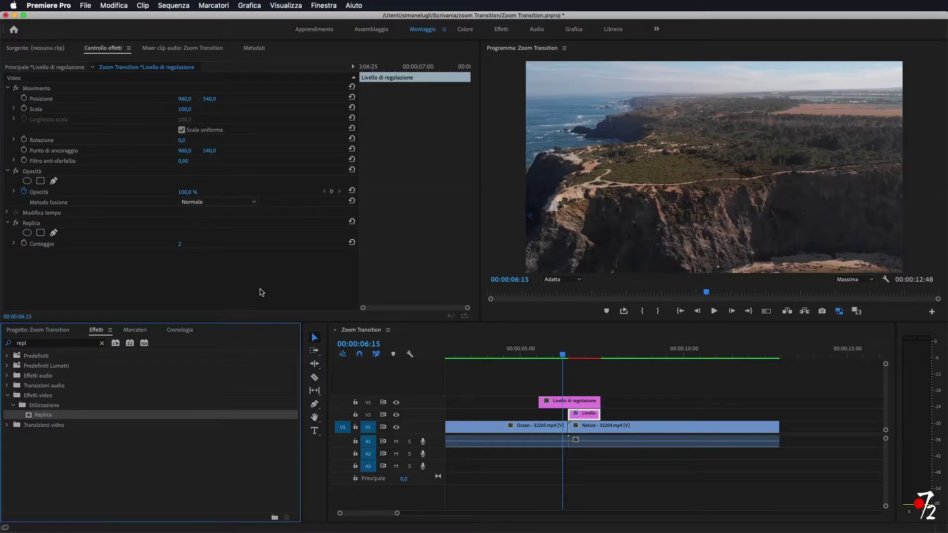
pyautogui.moveTo(570, 357); pyautogui.dragTo(576, 356)
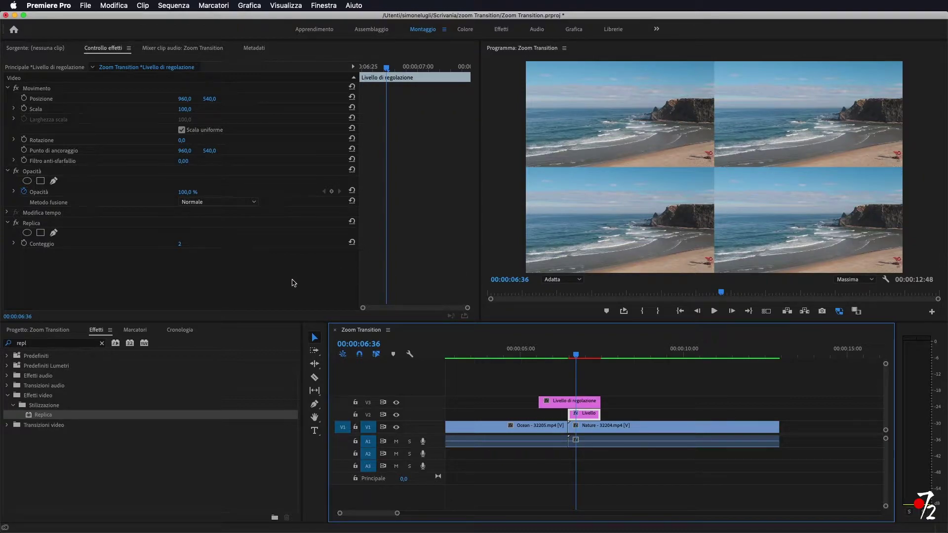
# - Set Replica's Conteggio to 3 to tile the picture into a 3×3 grid
pyautogui.click(180, 244)
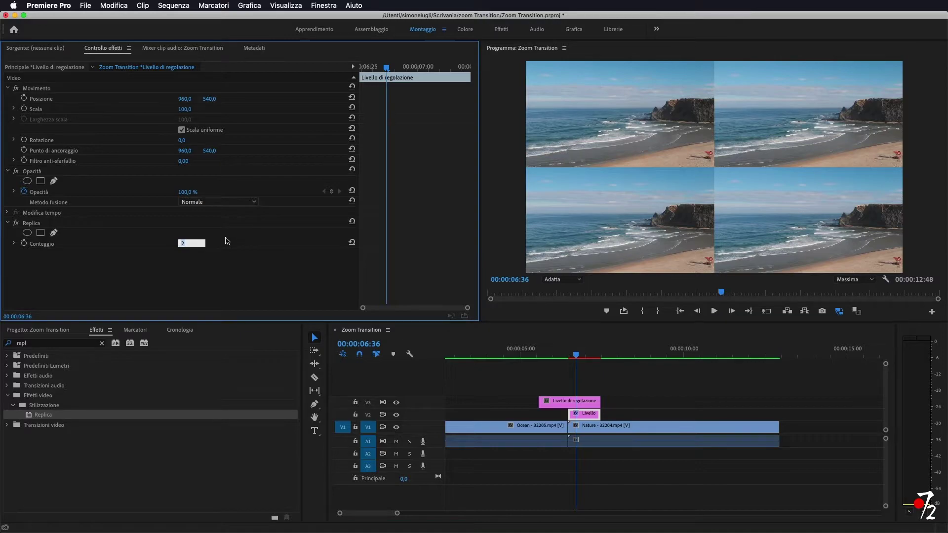
pyautogui.write('3')
pyautogui.press('Return')
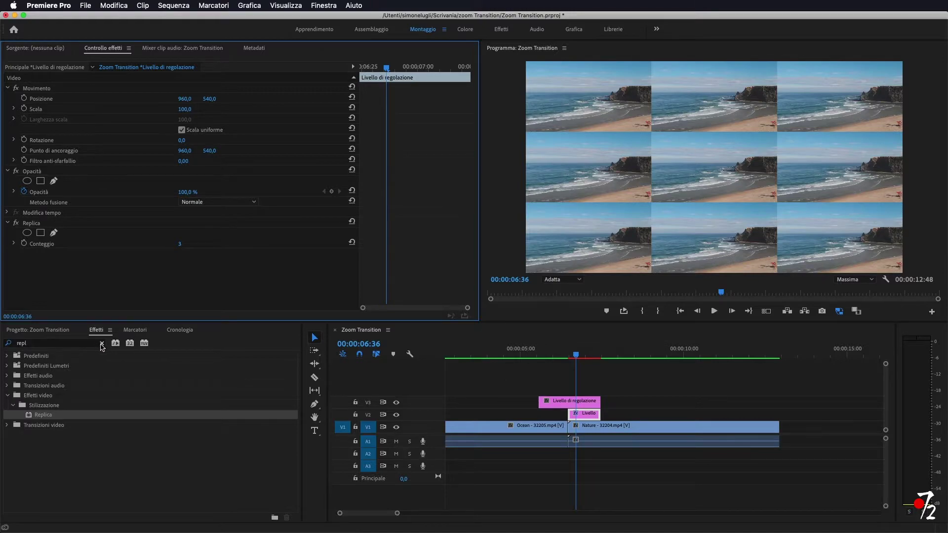
pyautogui.click(101, 343)
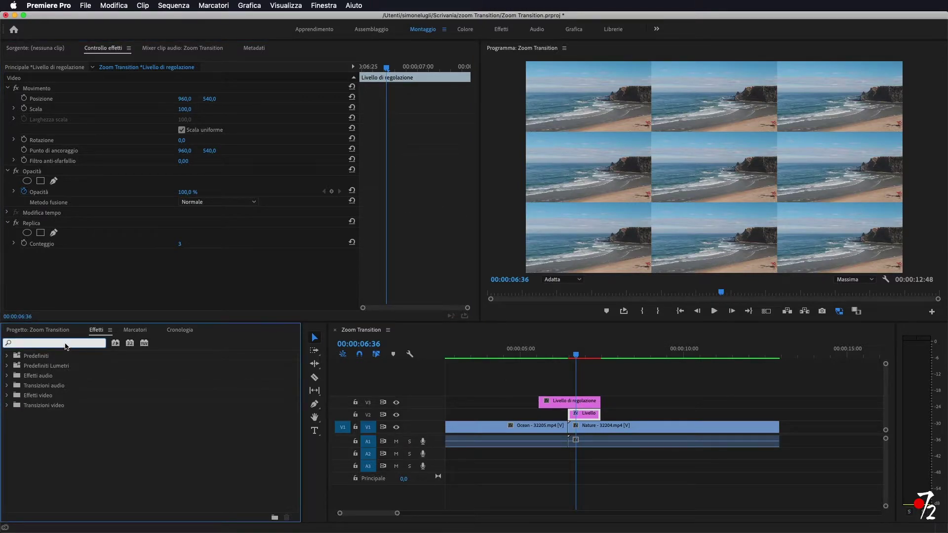
# - Apply the Specularità effect, found by searching 'spec', to the V2 adjustment layer
pyautogui.write('spe')
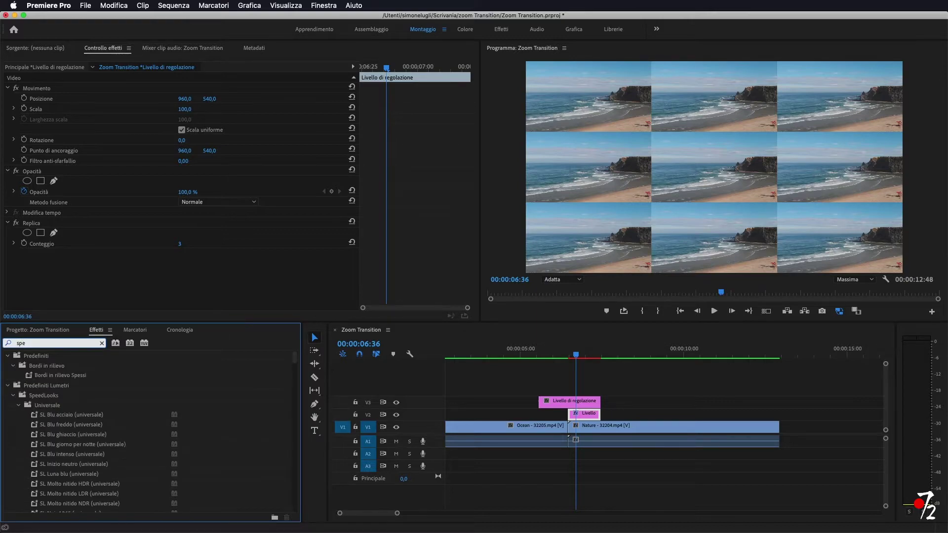
pyautogui.write('c')
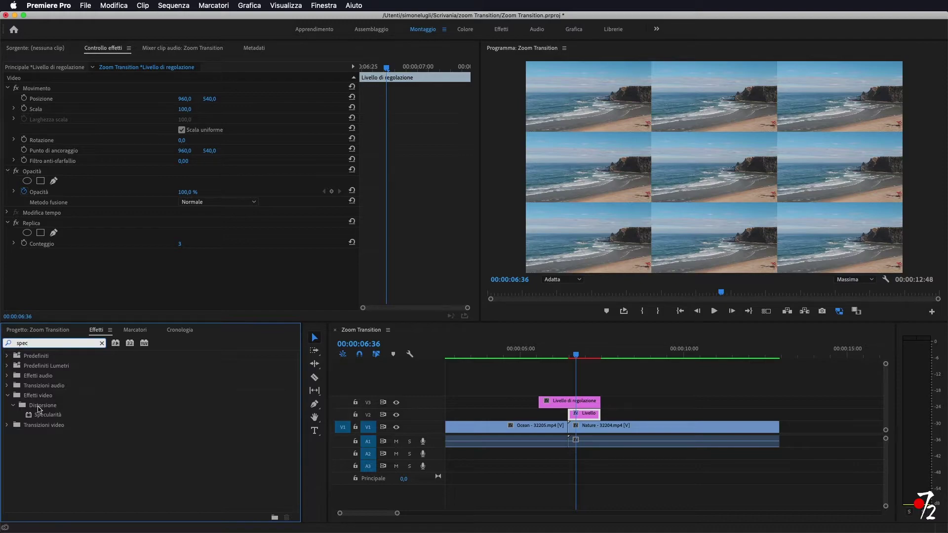
pyautogui.click(46, 418)
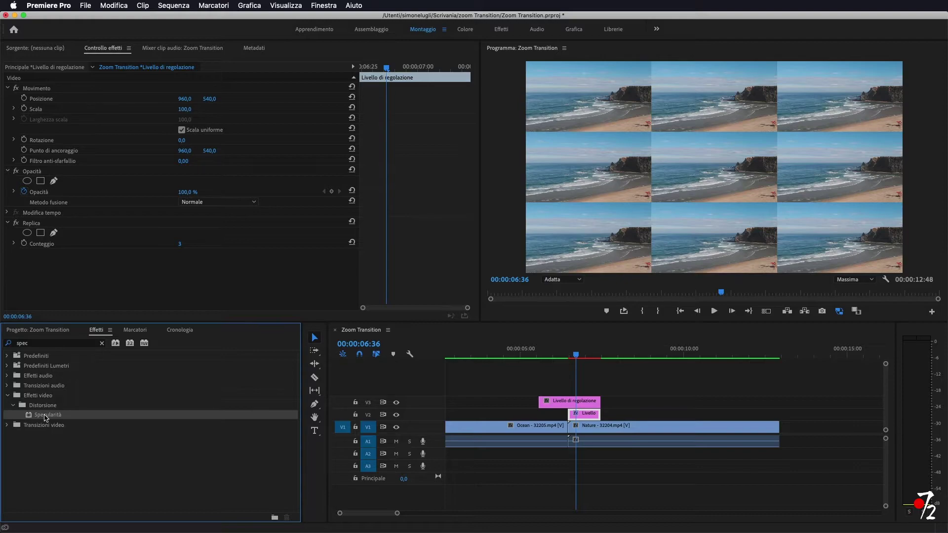
pyautogui.moveTo(46, 417); pyautogui.dragTo(591, 419)
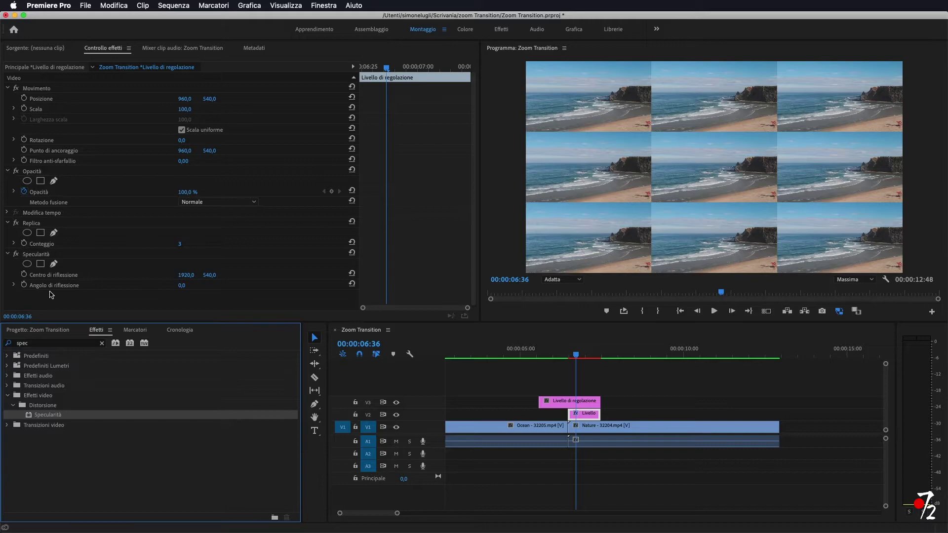
# - Set the mirror to 90° with reflection centre 1920, 720, then add another Specularità
pyautogui.click(182, 285)
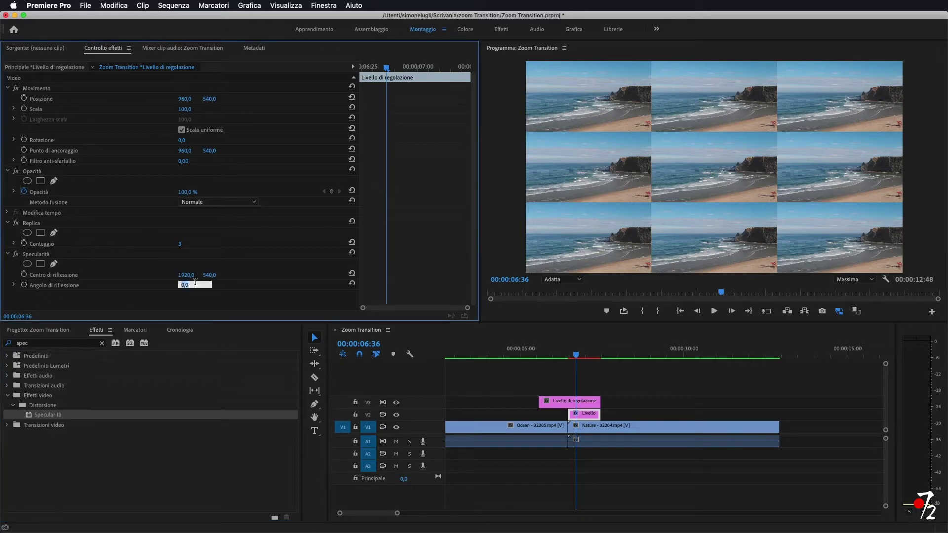
pyautogui.write('90')
pyautogui.press('Return')
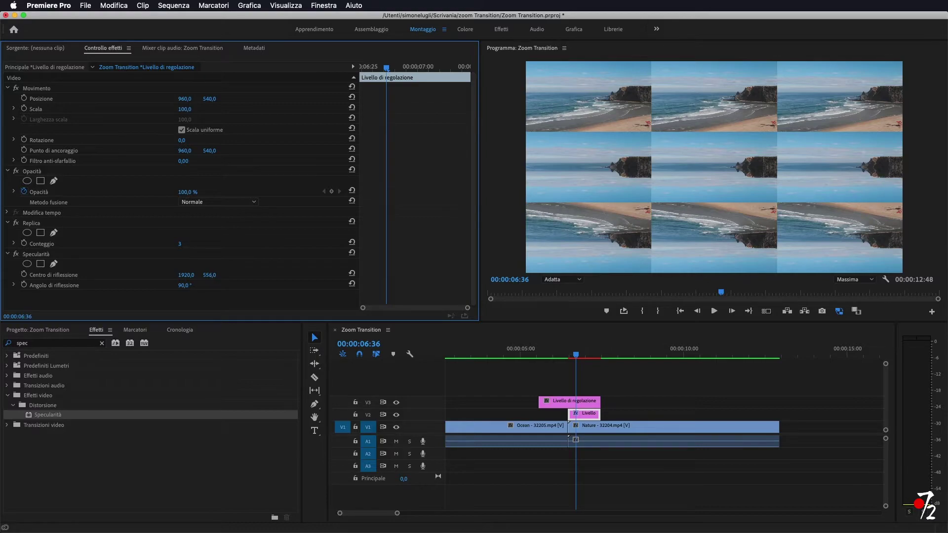
pyautogui.moveTo(209, 276); pyautogui.dragTo(294, 275)
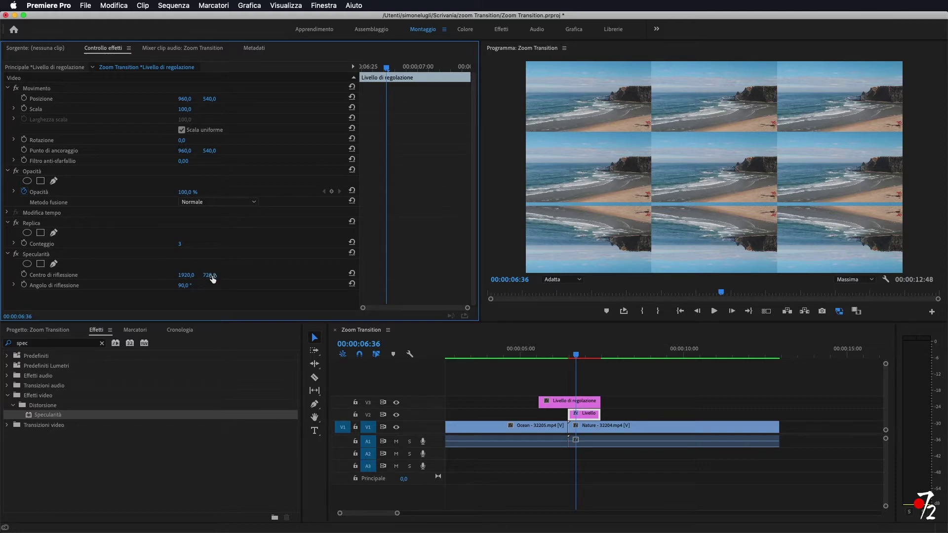
pyautogui.moveTo(210, 275); pyautogui.dragTo(201, 275)
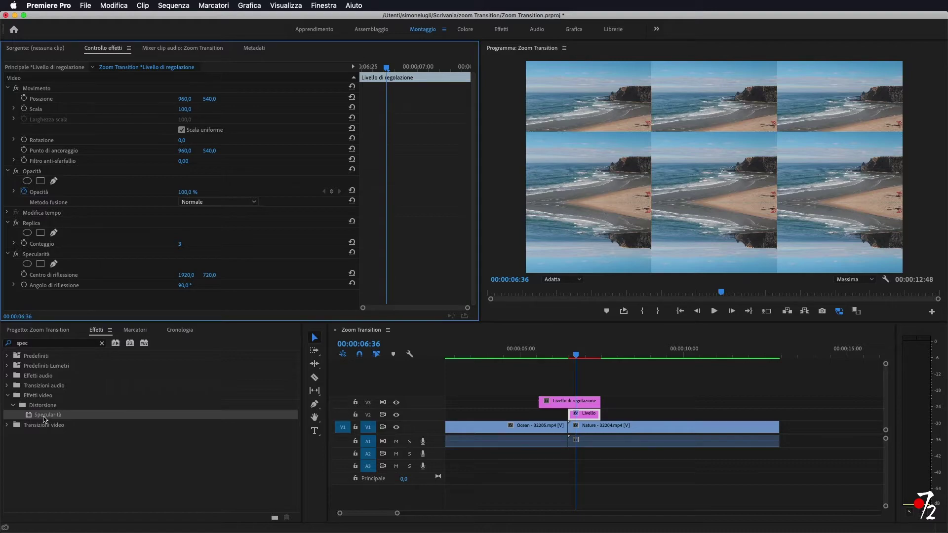
pyautogui.moveTo(56, 419); pyautogui.dragTo(594, 416)
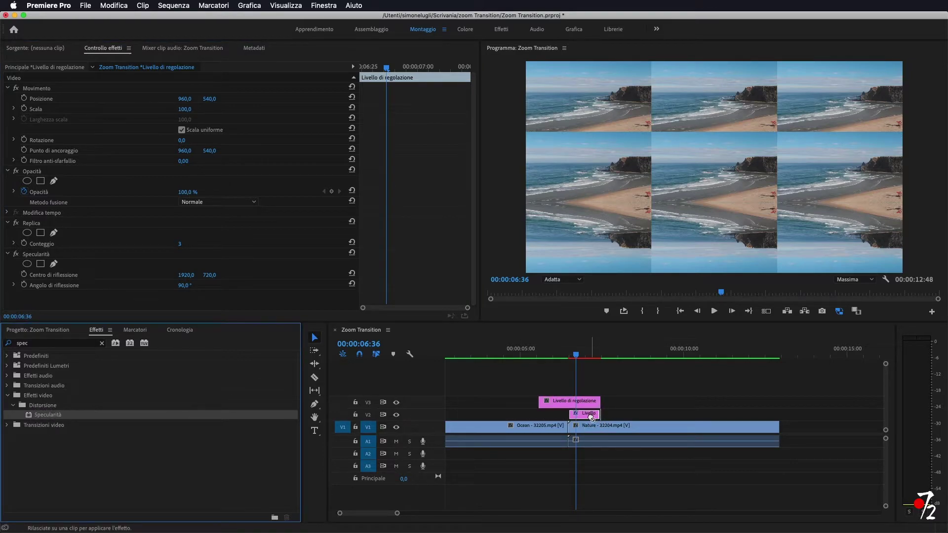
# - Set the second Specularità to -90° with centre 1920, 360, then add a third one
pyautogui.scroll(-2, 248, 226)
pyautogui.click(183, 285)
pyautogui.write('-90')
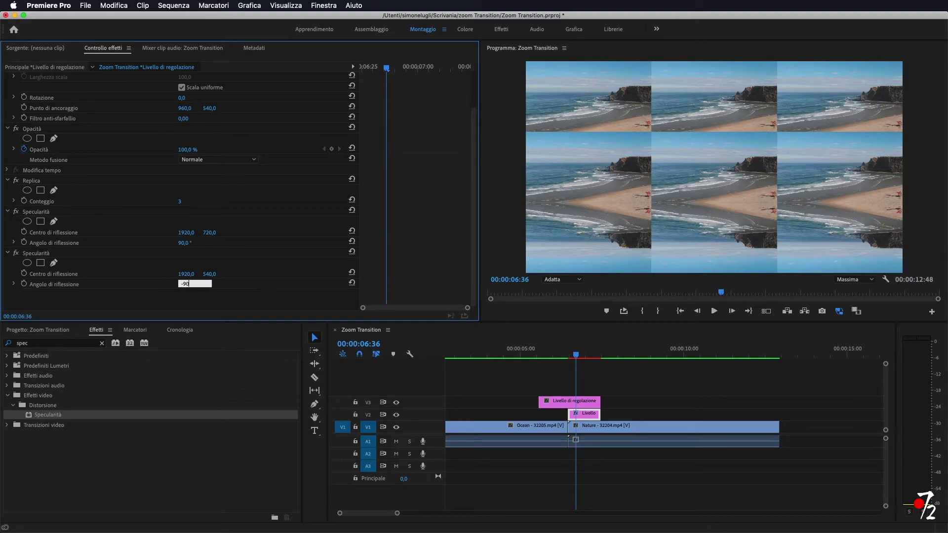
pyautogui.press('Return')
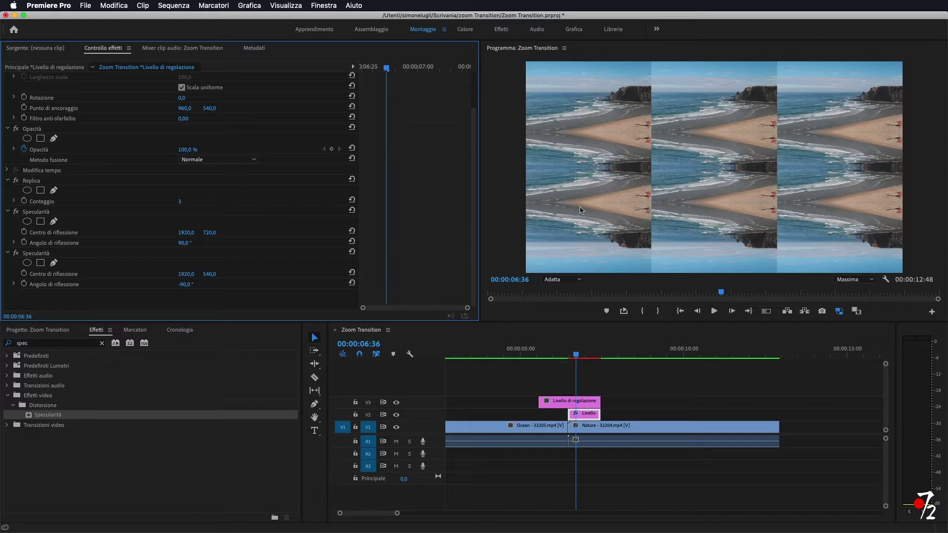
pyautogui.moveTo(210, 274)
pyautogui.mouseDown()
pyautogui.moveTo(225, 275)
pyautogui.moveTo(100, 274)
pyautogui.mouseUp()
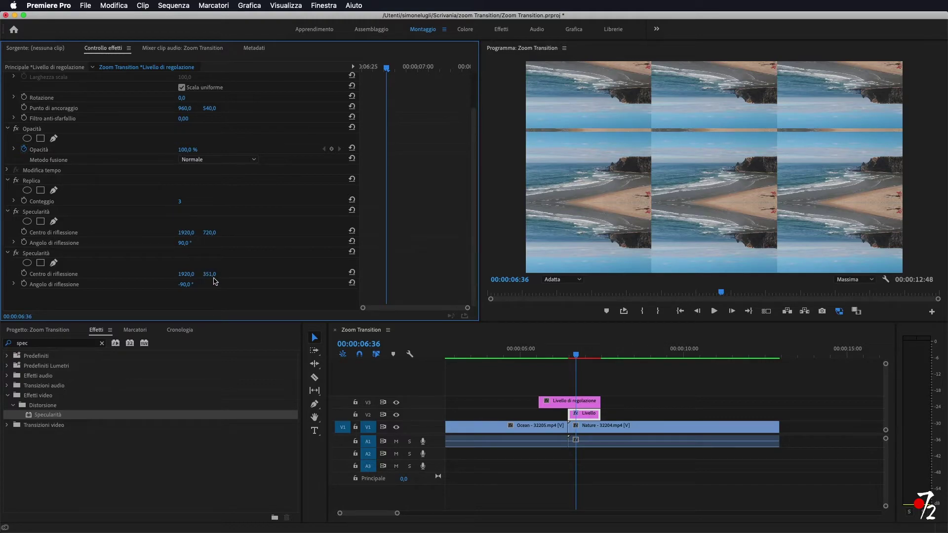
pyautogui.moveTo(209, 274); pyautogui.dragTo(214, 274)
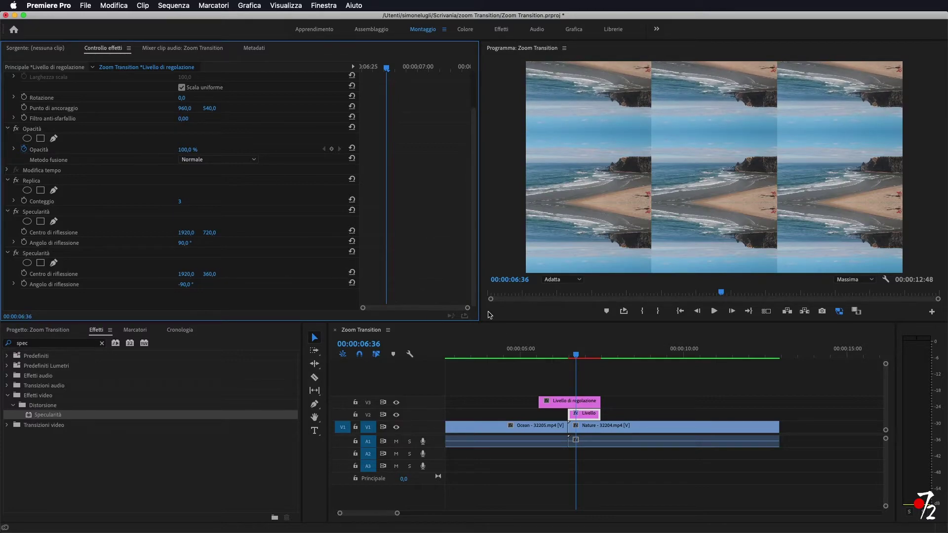
pyautogui.moveTo(49, 416); pyautogui.dragTo(588, 415)
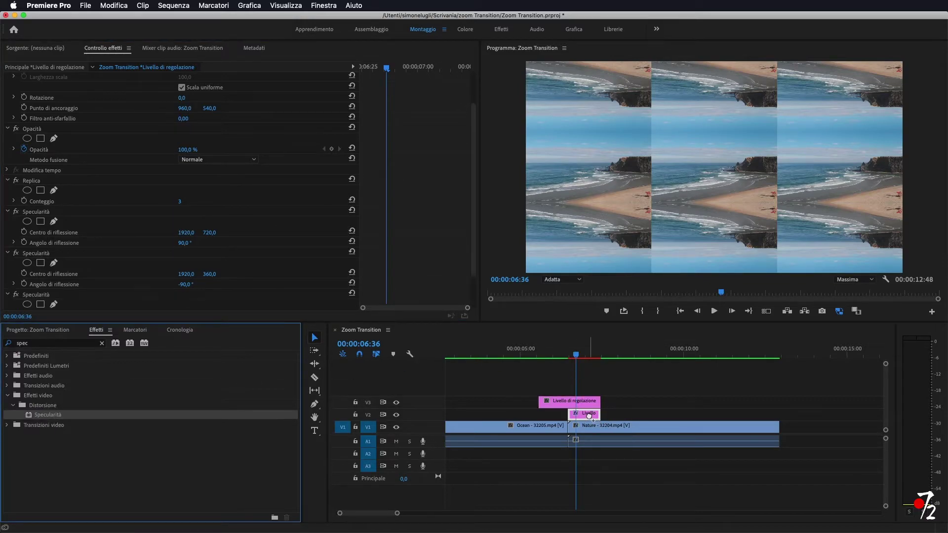
# - Set the third Specularità to 180° with centre X 639, then add a fourth one
pyautogui.scroll(-4, 234, 229)
pyautogui.click(182, 285)
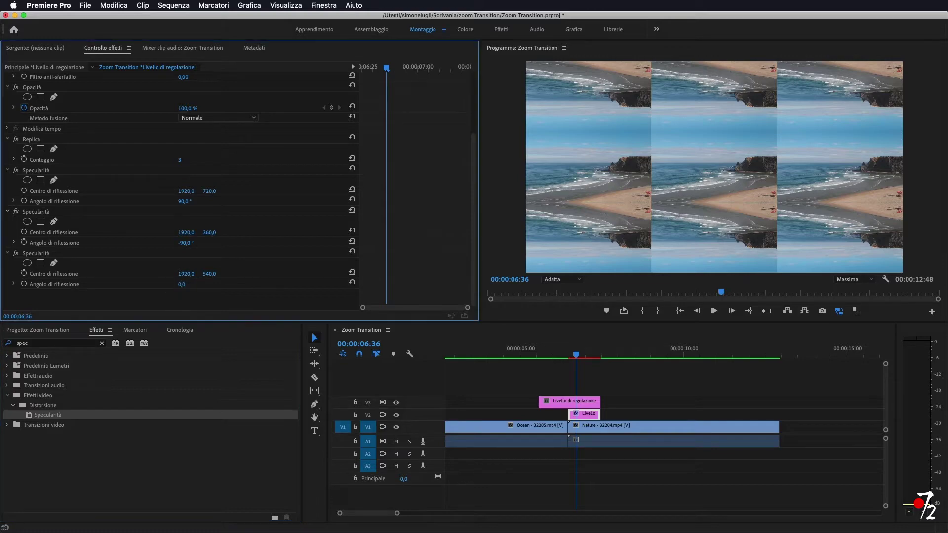
pyautogui.write('180')
pyautogui.press('Return')
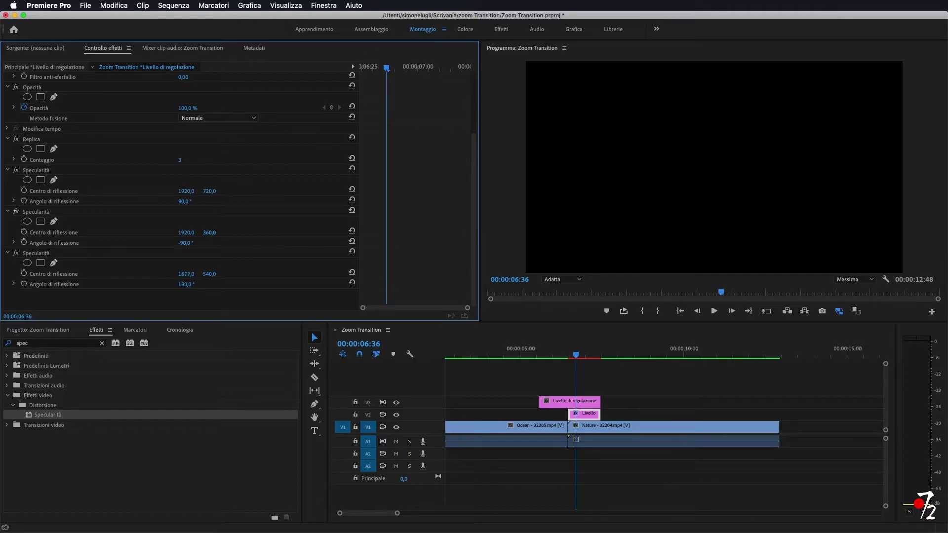
pyautogui.moveTo(187, 275); pyautogui.dragTo(168, 274)
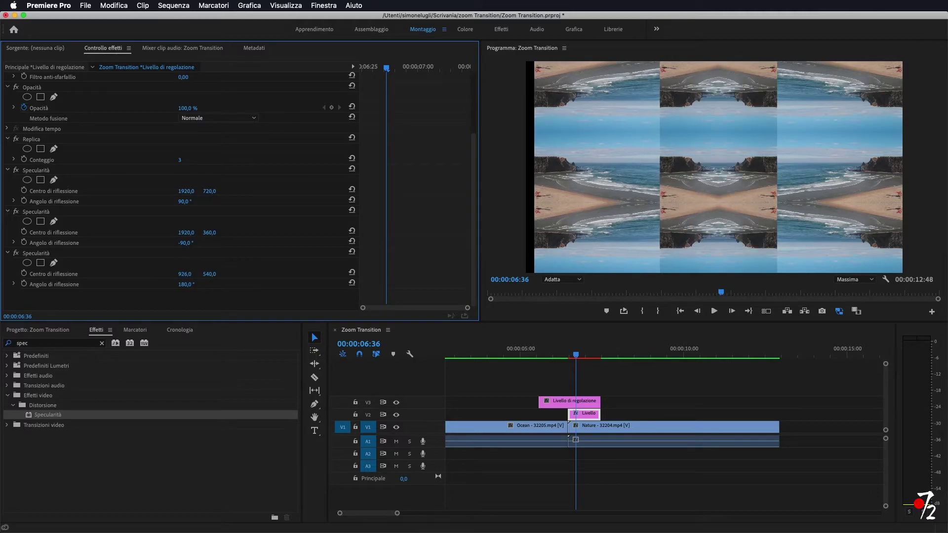
pyautogui.moveTo(186, 274); pyautogui.dragTo(183, 274)
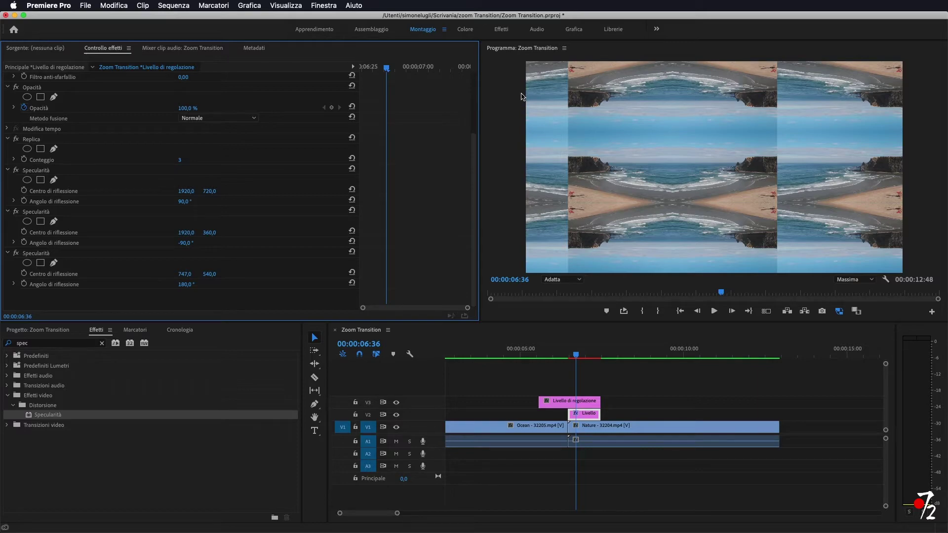
pyautogui.moveTo(184, 274); pyautogui.dragTo(155, 274)
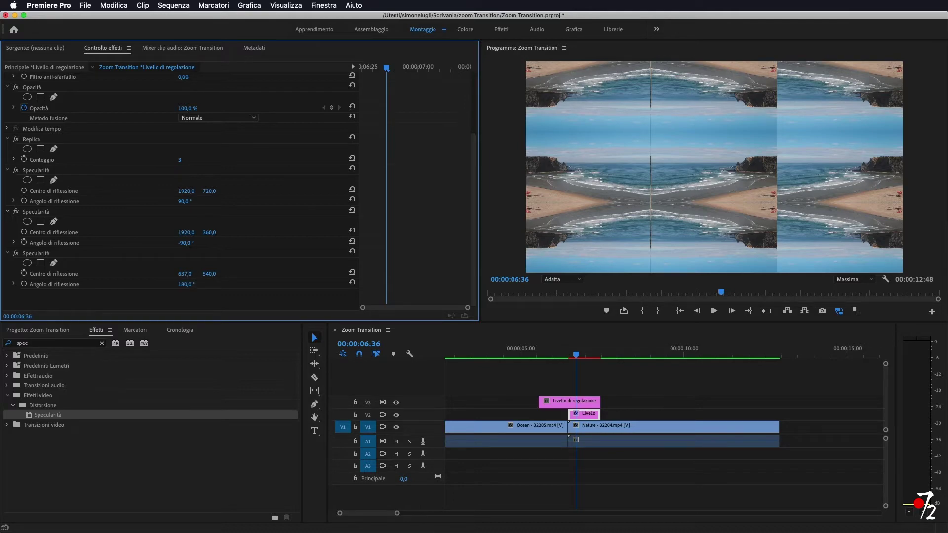
pyautogui.moveTo(184, 274); pyautogui.dragTo(185, 274)
pyautogui.moveTo(54, 418); pyautogui.dragTo(588, 416)
# - Enter the fourth Specularità's reflection angle and move its centre to 1279, 540
pyautogui.scroll(-1, 249, 232)
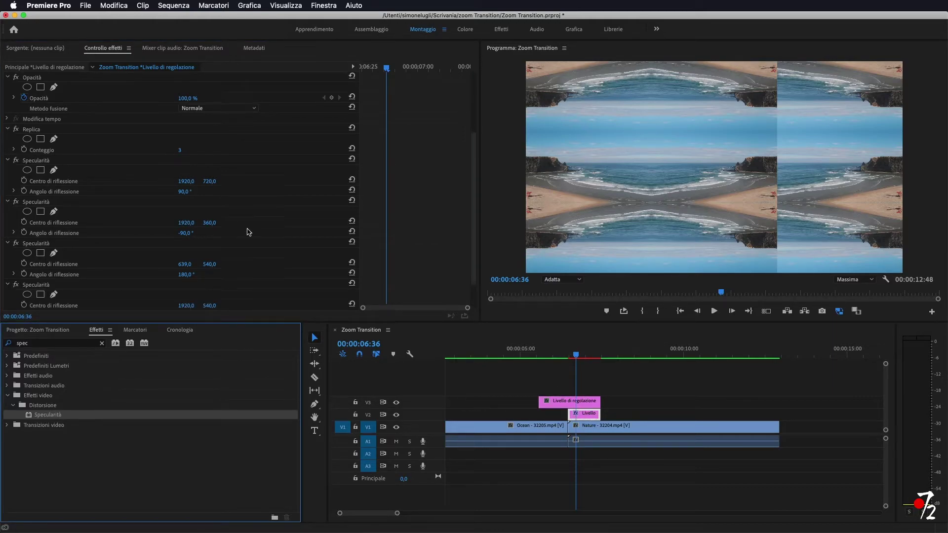
pyautogui.scroll(-3, 249, 232)
pyautogui.click(191, 284)
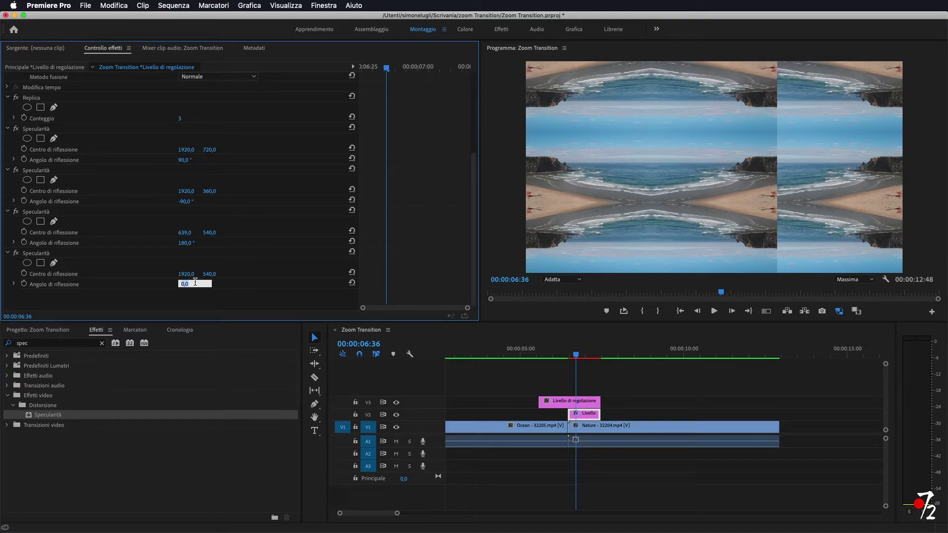
pyautogui.write('360')
pyautogui.press('Return')
pyautogui.moveTo(186, 274)
pyautogui.mouseDown()
pyautogui.moveTo(98, 274)
pyautogui.moveTo(188, 277)
pyautogui.moveTo(112, 274)
pyautogui.mouseUp()
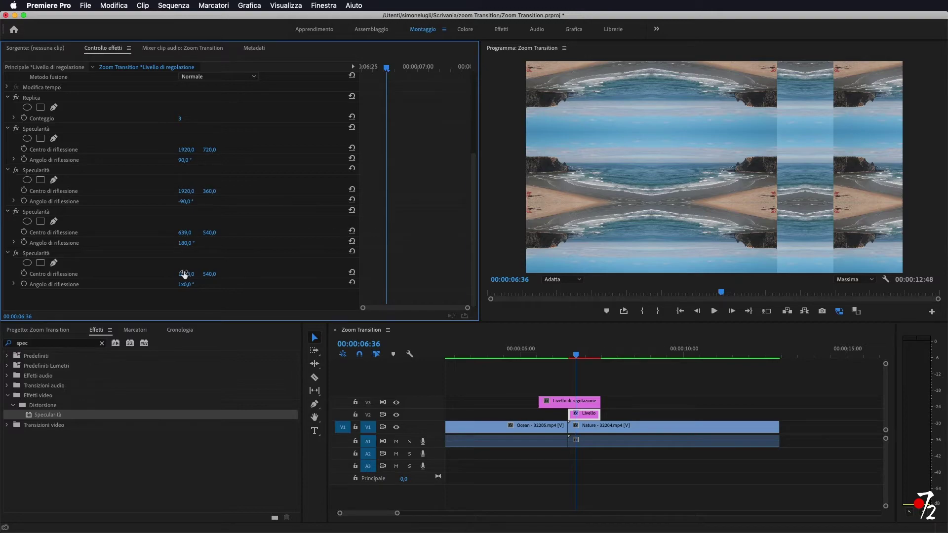
pyautogui.moveTo(186, 274)
pyautogui.mouseDown()
pyautogui.moveTo(154, 275)
pyautogui.moveTo(185, 275)
pyautogui.mouseUp()
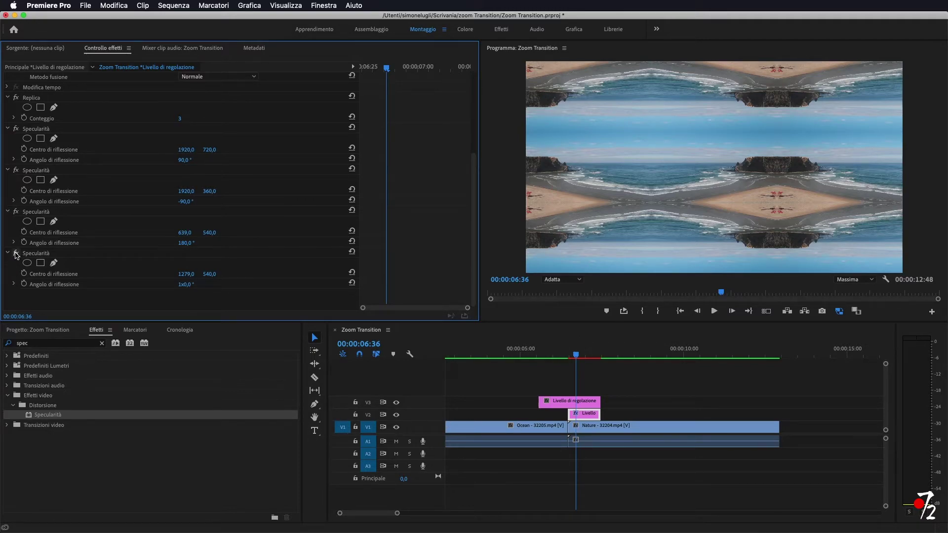
pyautogui.click(16, 253)
pyautogui.click(16, 211)
pyautogui.click(17, 170)
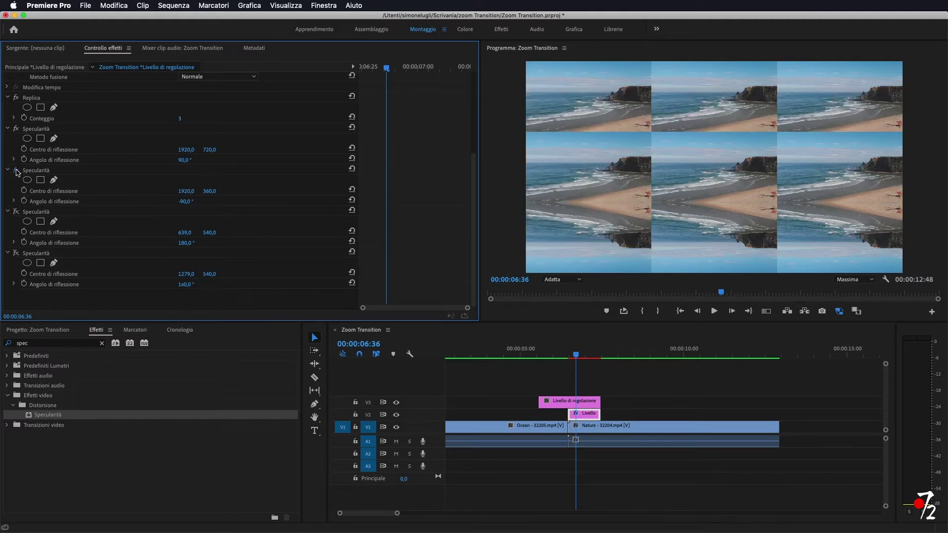
pyautogui.click(15, 128)
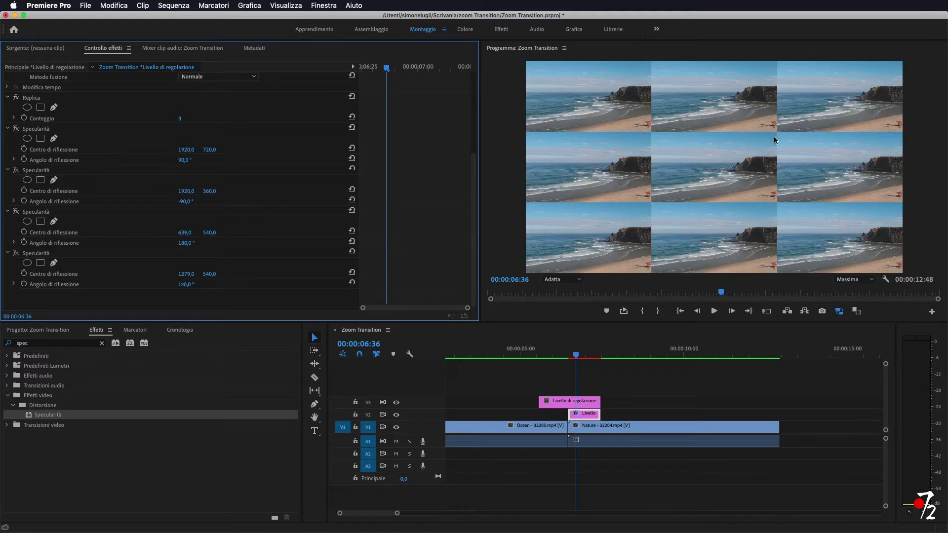
pyautogui.click(16, 129)
pyautogui.click(16, 170)
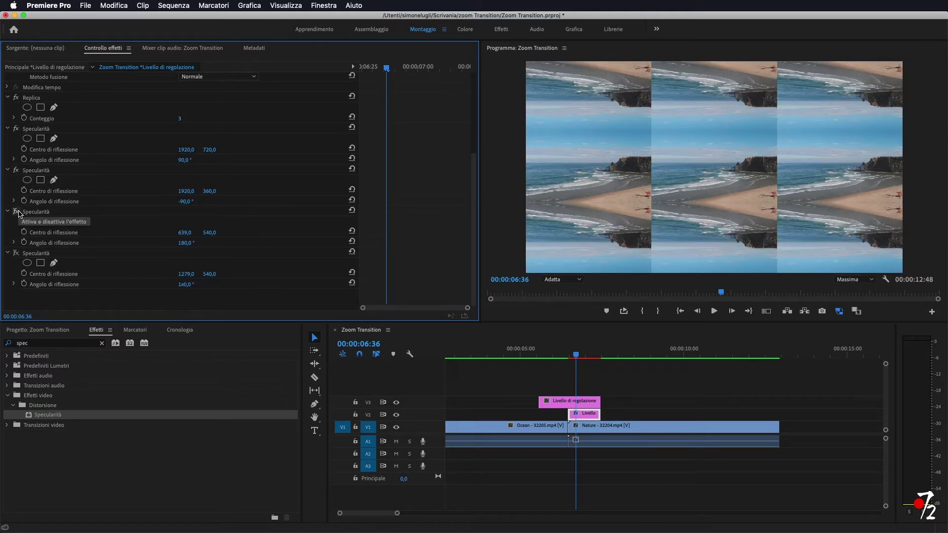
pyautogui.click(17, 212)
pyautogui.click(17, 254)
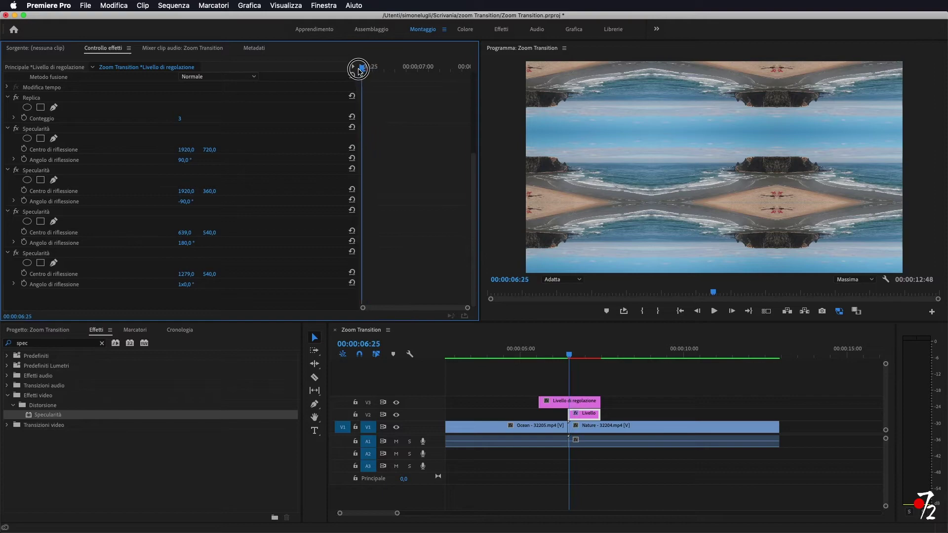
# - Apply Trasformazione to the V3 adjustment layer with the playhead at 00:00:06:24
pyautogui.moveTo(386, 69); pyautogui.dragTo(361, 70)
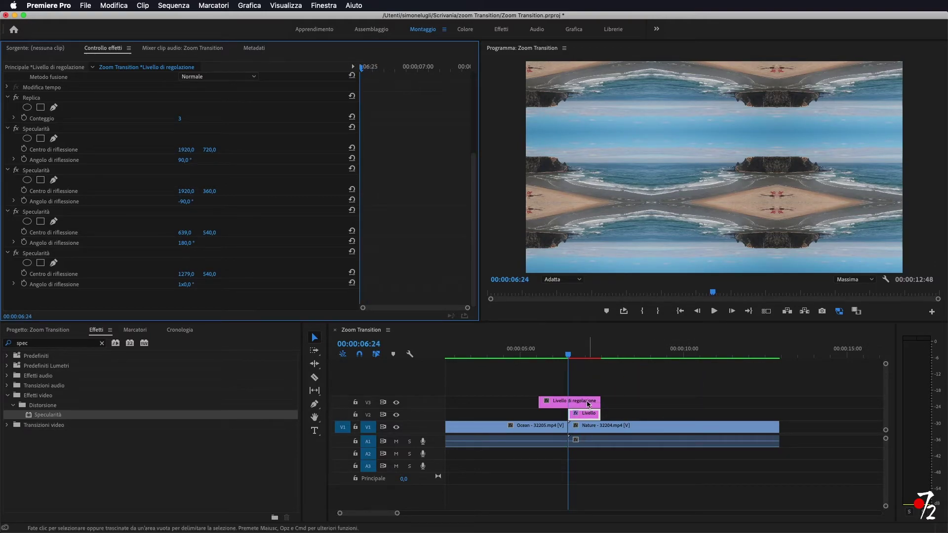
pyautogui.click(588, 404)
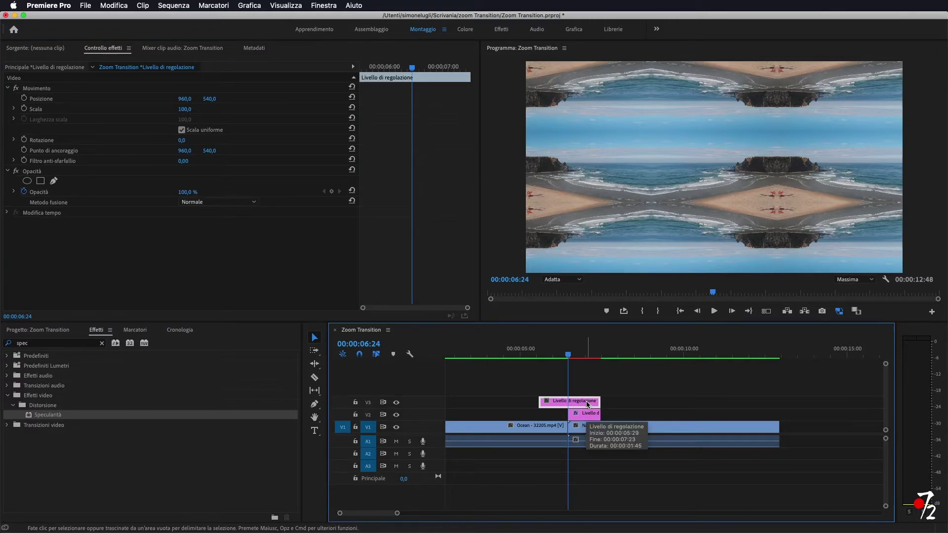
pyautogui.click(57, 344)
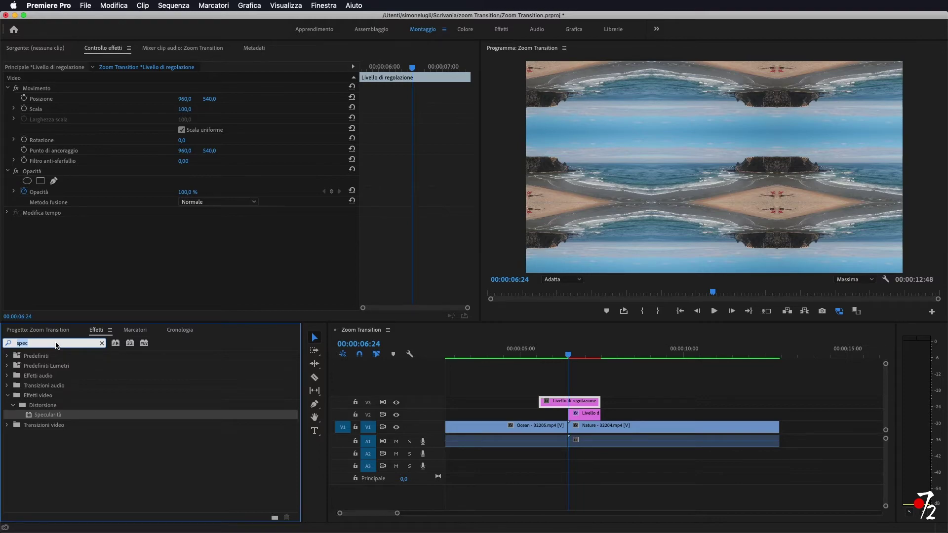
pyautogui.write('trasfo')
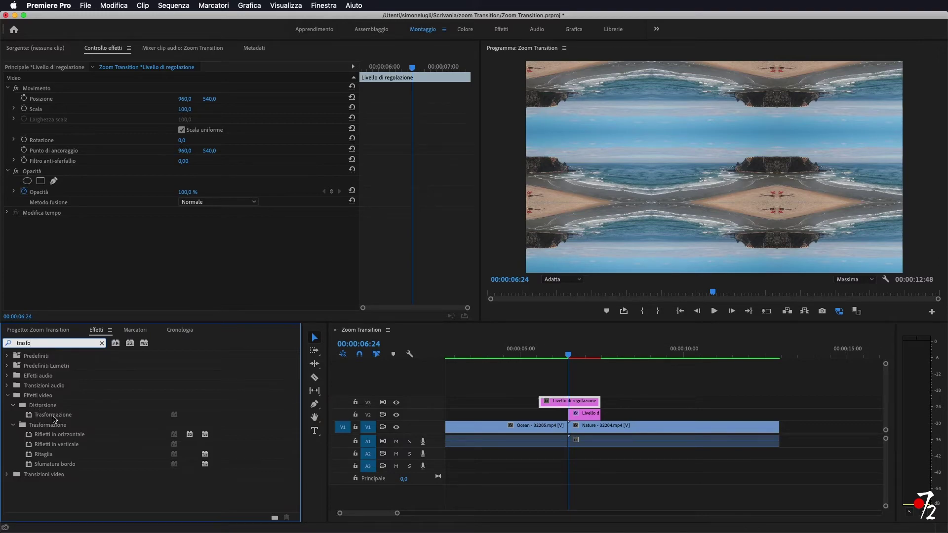
pyautogui.moveTo(53, 419); pyautogui.dragTo(562, 404)
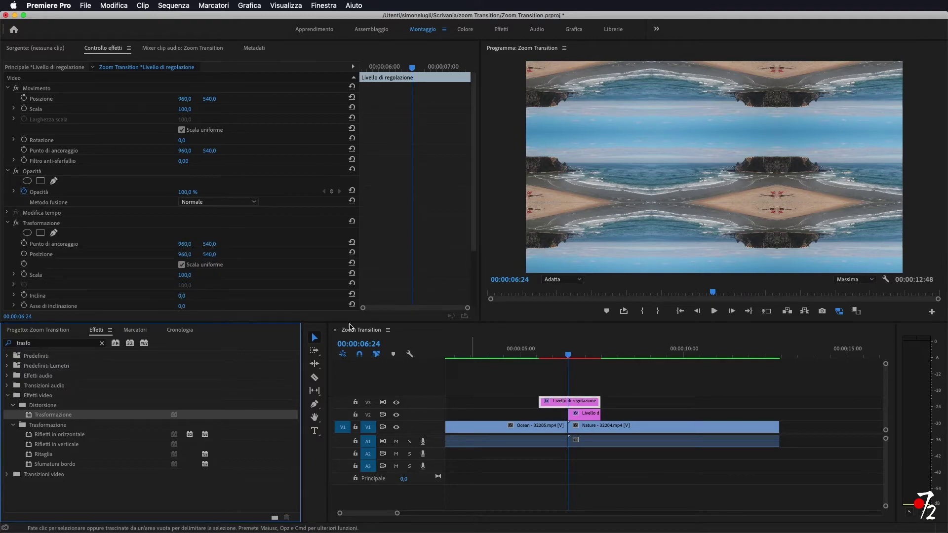
pyautogui.scroll(-1, 405, 189)
pyautogui.scroll(-1, 405, 189)
pyautogui.scroll(-1, 405, 189)
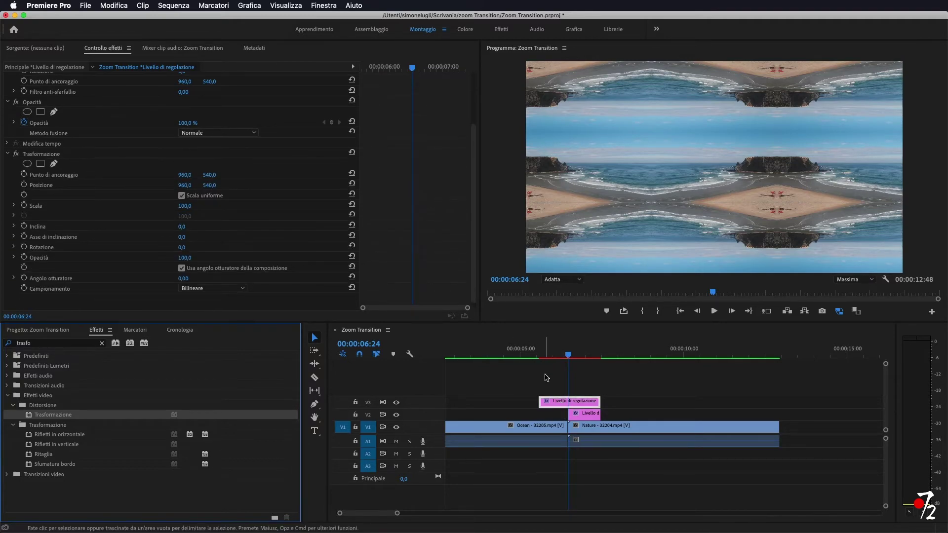
pyautogui.click(566, 336)
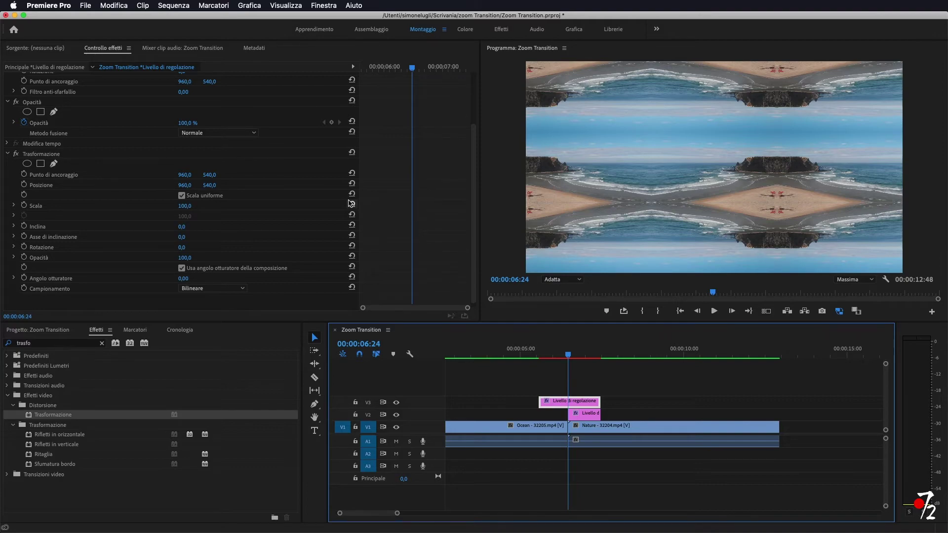
# - Set a Transform Scale keyframe at 100 at 00:00:06:18
pyautogui.press('Left')
pyautogui.press('Left')
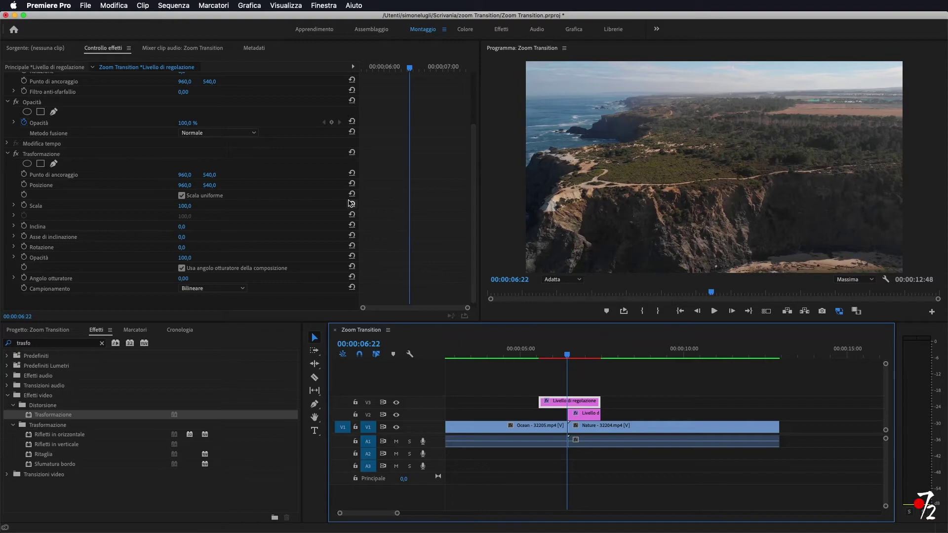
pyautogui.press('Left')
pyautogui.press('Left')
pyautogui.press('Left')
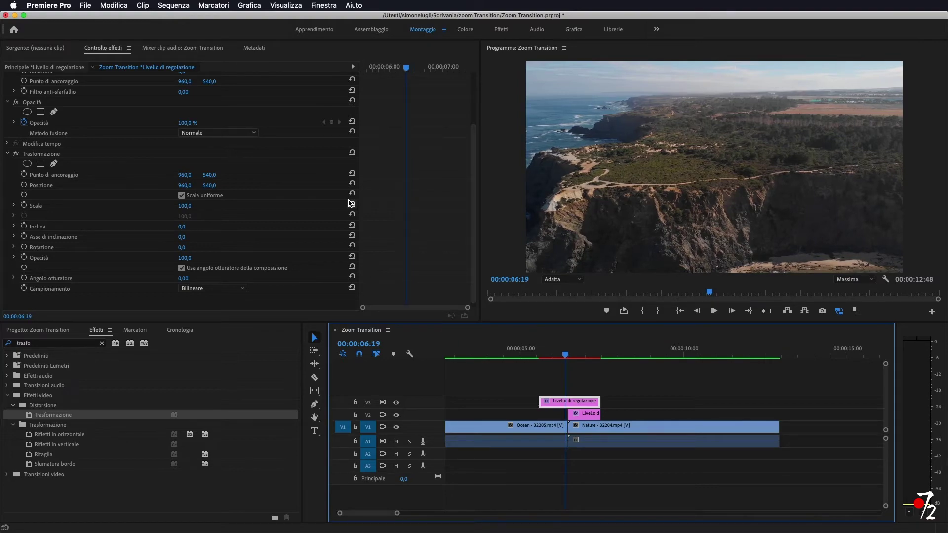
pyautogui.press('Left')
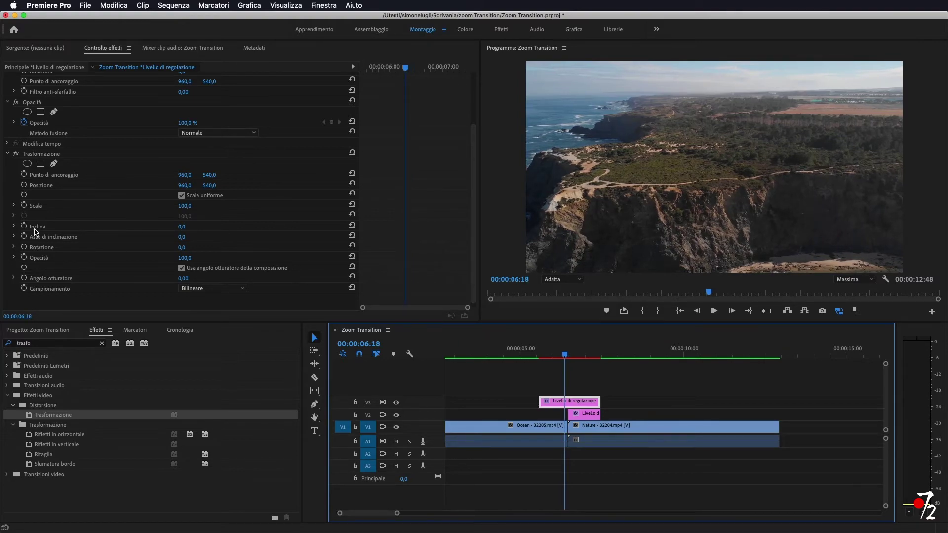
pyautogui.click(24, 205)
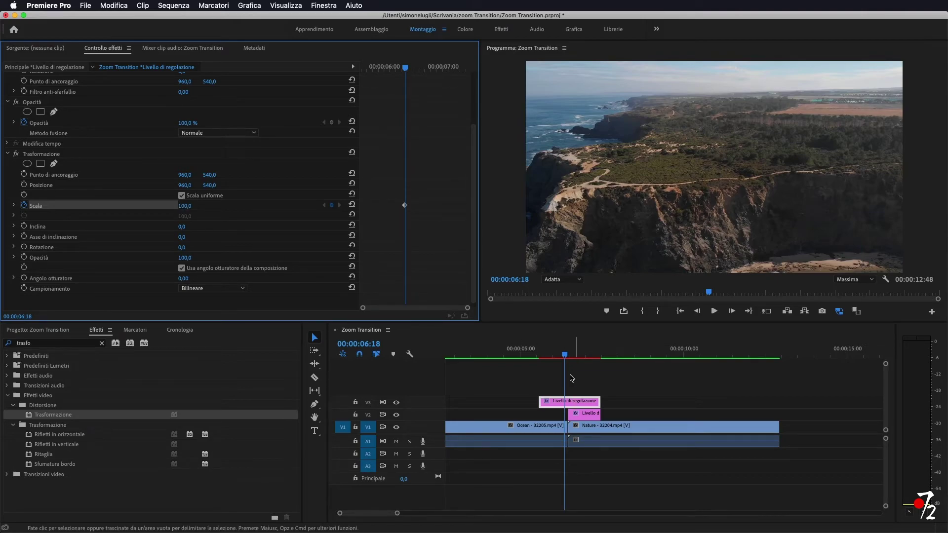
# - Add a second Scale keyframe of 300 at 00:00:06:30 on the V3 layer
pyautogui.click(569, 356)
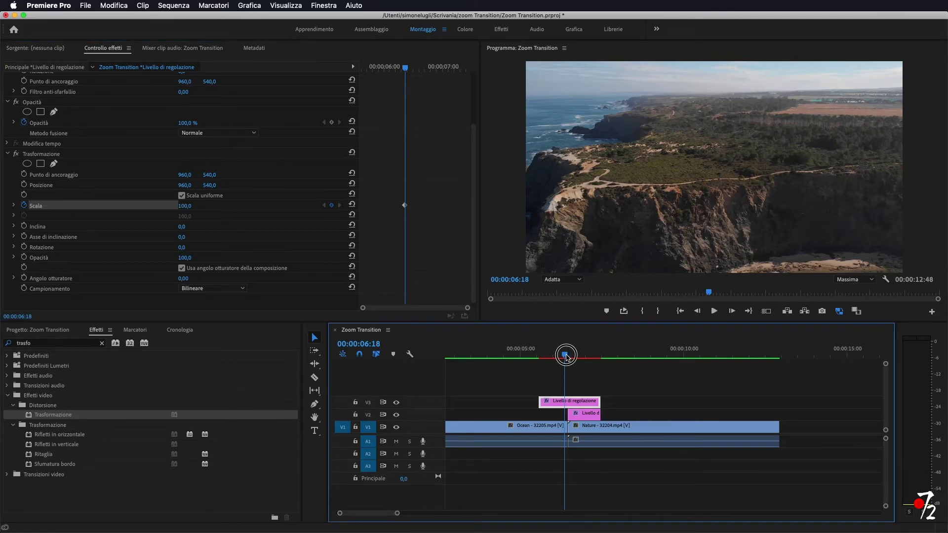
pyautogui.moveTo(569, 357); pyautogui.dragTo(567, 356)
pyautogui.click(572, 402)
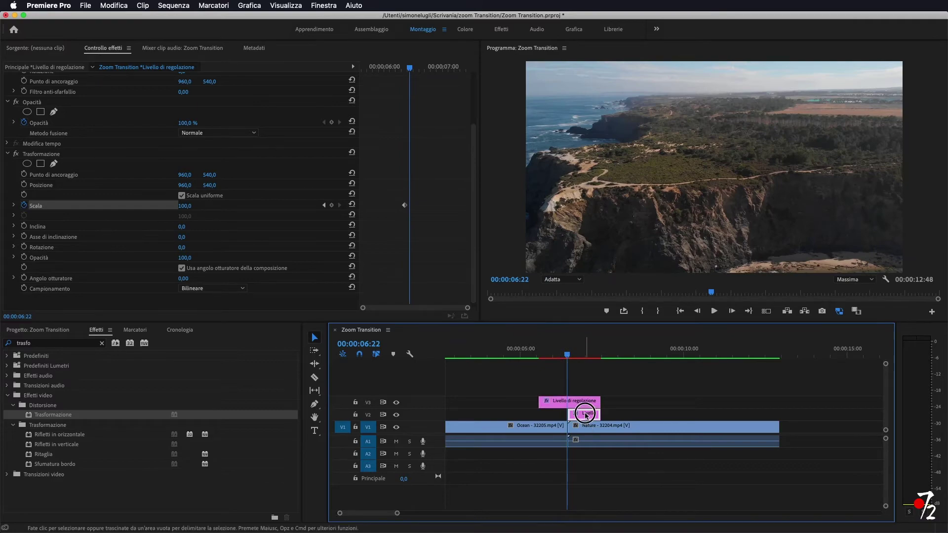
pyautogui.click(361, 67)
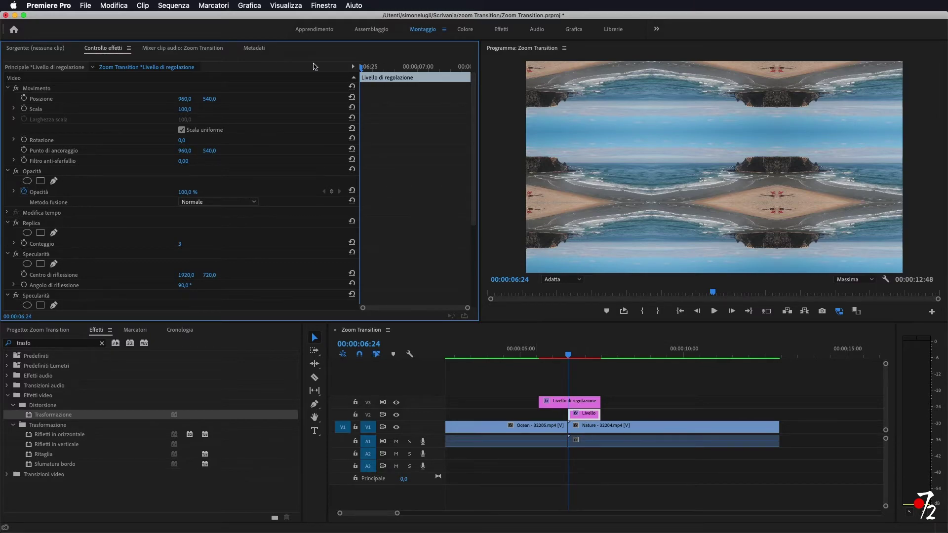
pyautogui.click(588, 406)
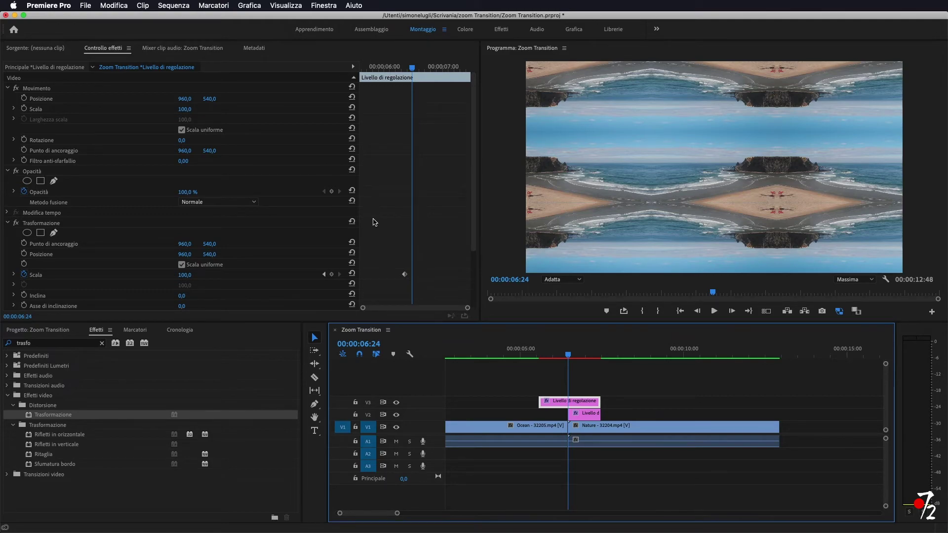
pyautogui.press('Right')
pyautogui.press('Right')
pyautogui.press('Right')
pyautogui.press('Right')
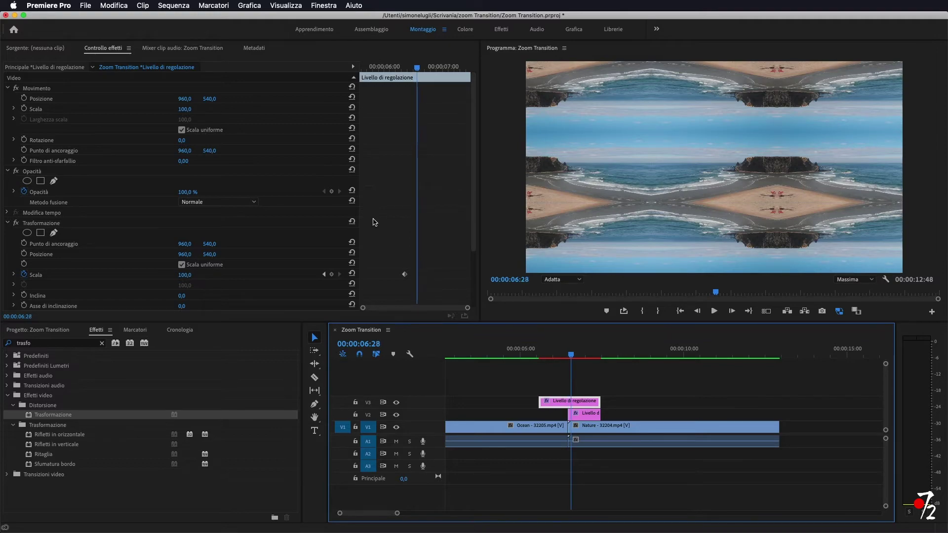
pyautogui.press('Right')
pyautogui.press('Right')
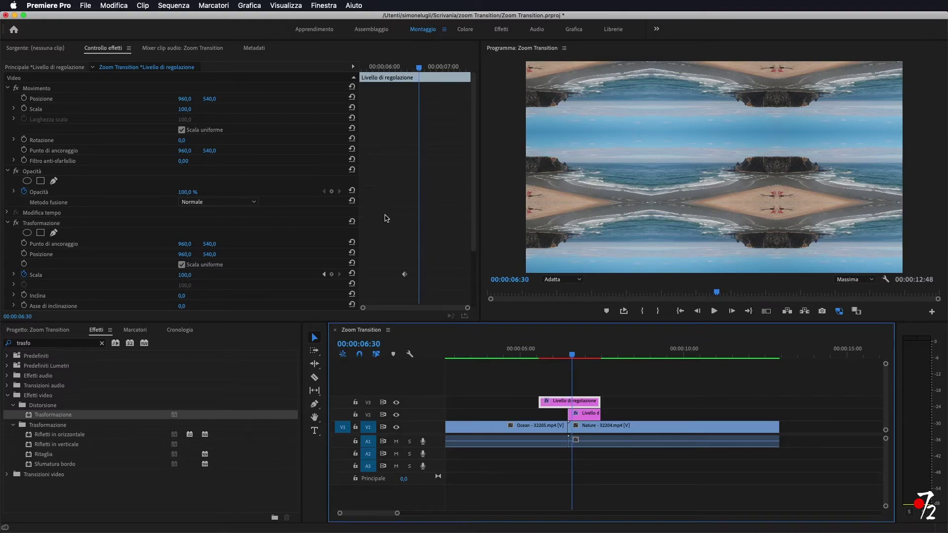
pyautogui.click(184, 275)
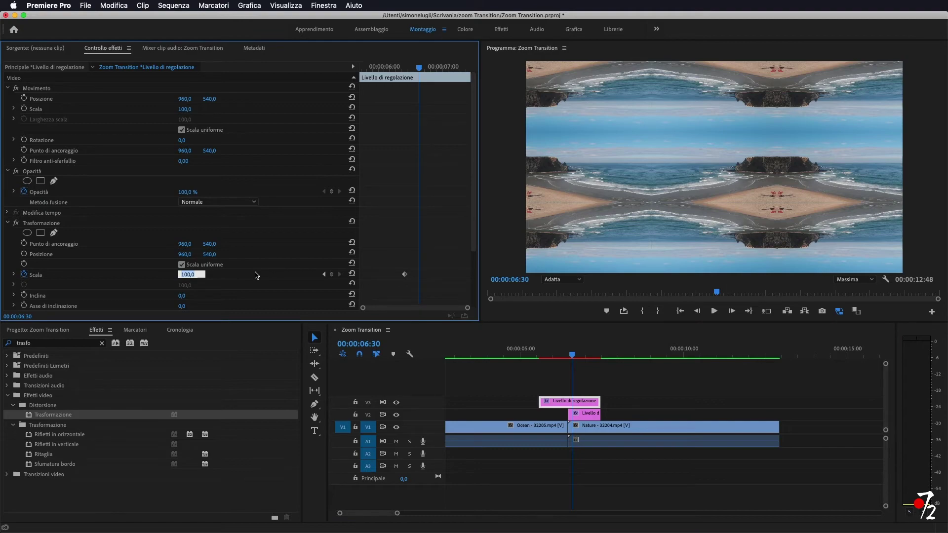
pyautogui.write('300')
pyautogui.press('Return')
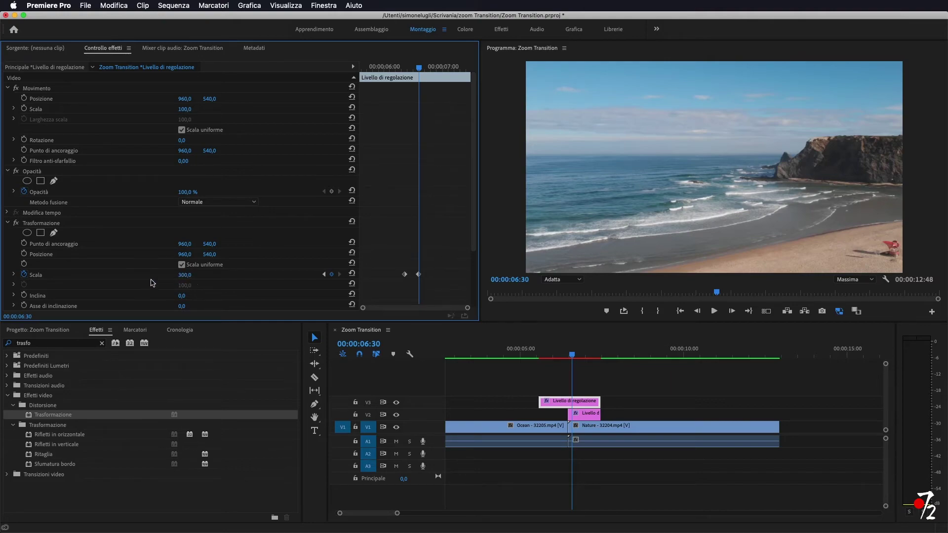
pyautogui.scroll(-3, 153, 282)
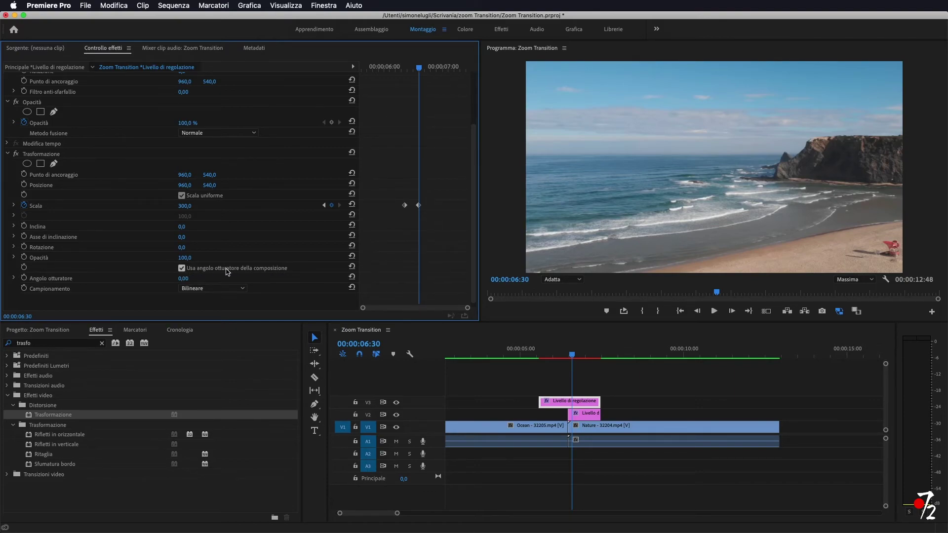
# - Disable the composition shutter angle so Trasformazione uses 360 for motion blur
pyautogui.click(182, 268)
pyautogui.moveTo(572, 355); pyautogui.dragTo(568, 354)
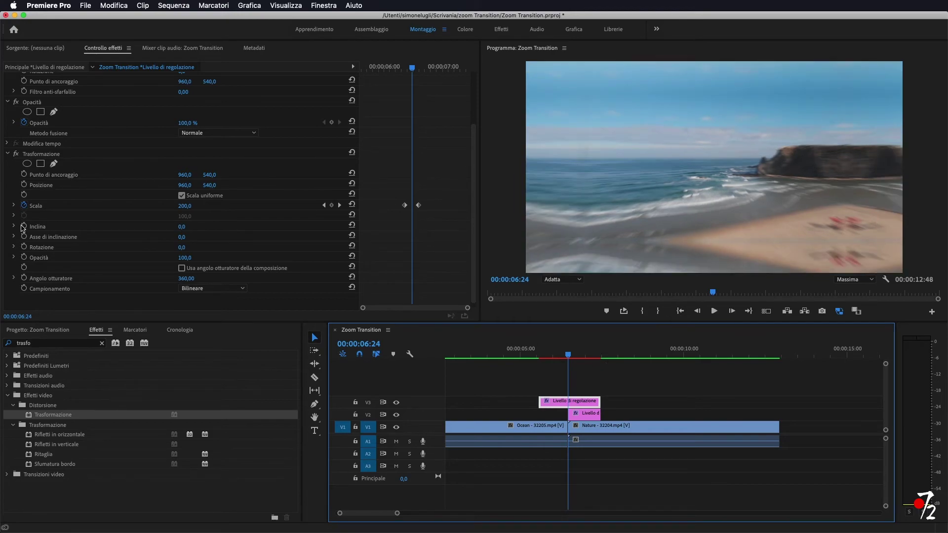
# - Ease both Scale keyframes with Bezier speed handles so the zoom ramps up to 226,3 at 06:24
pyautogui.click(13, 206)
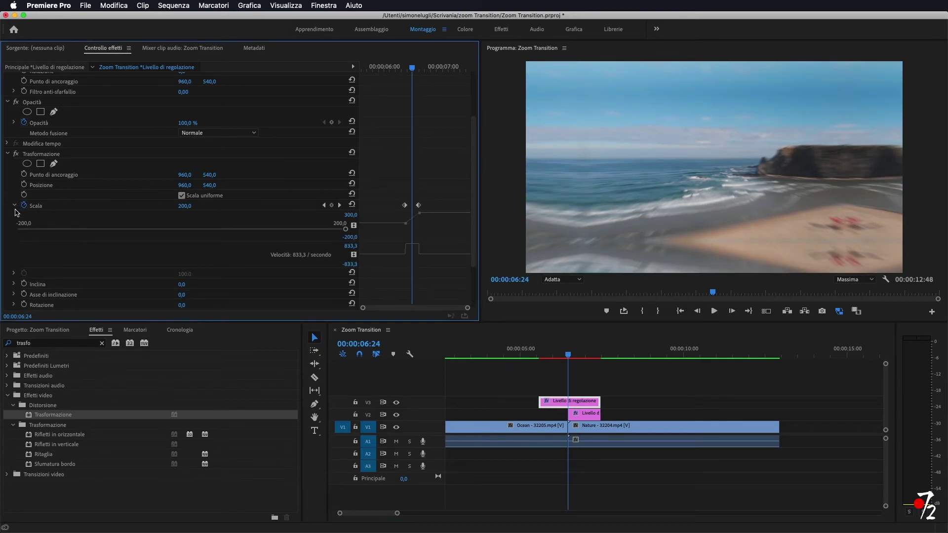
pyautogui.click(15, 207)
pyautogui.click(15, 206)
pyautogui.click(418, 245)
pyautogui.click(419, 246)
pyautogui.moveTo(408, 246); pyautogui.dragTo(418, 253)
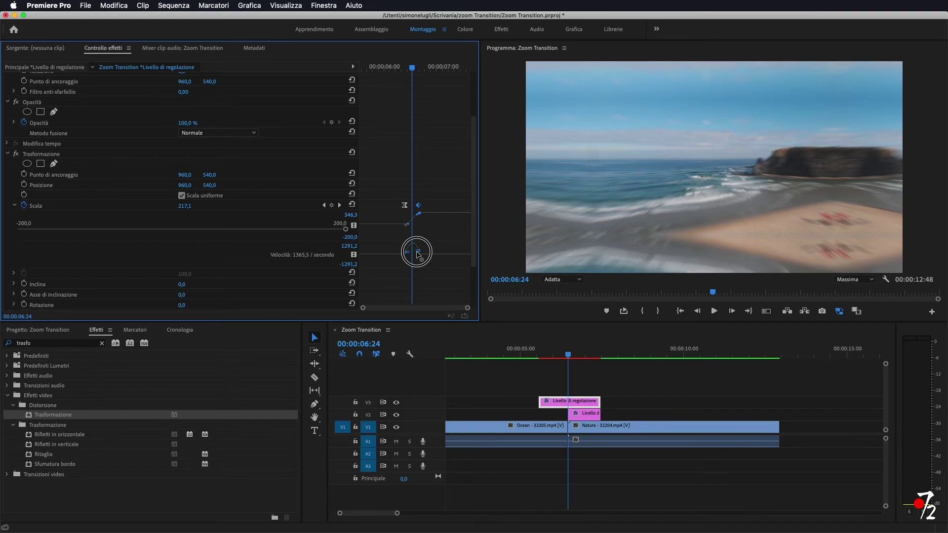
pyautogui.moveTo(418, 253); pyautogui.dragTo(418, 253)
pyautogui.moveTo(405, 205)
pyautogui.mouseDown()
pyautogui.moveTo(420, 209)
pyautogui.moveTo(416, 223)
pyautogui.mouseUp()
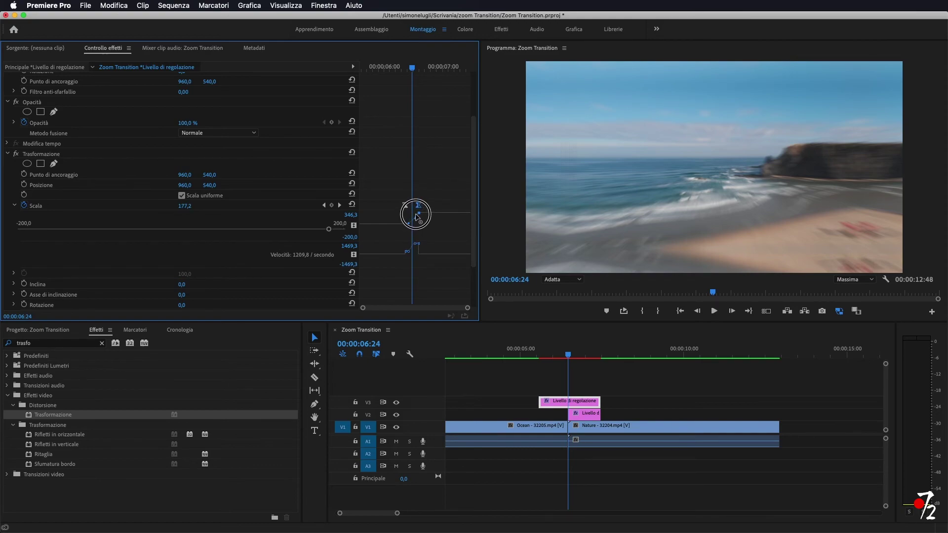
pyautogui.moveTo(415, 214); pyautogui.dragTo(417, 215)
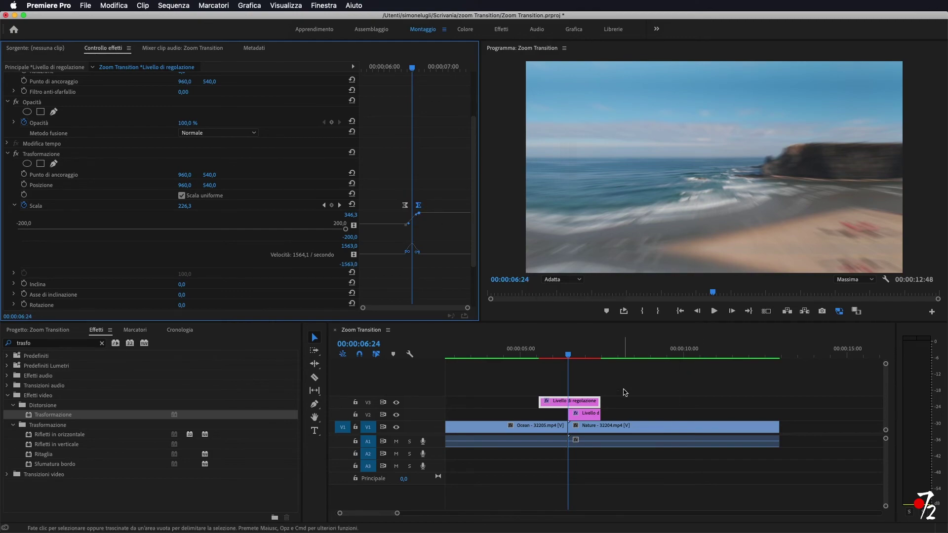
# - Render the effects of both adjustment layer clips from in to out
pyautogui.moveTo(625, 392); pyautogui.dragTo(544, 416)
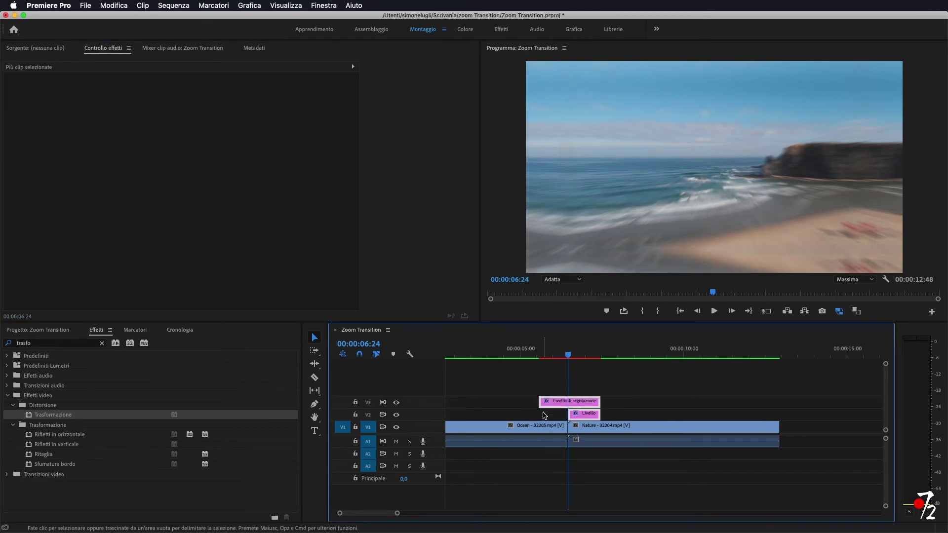
pyautogui.click(179, 7)
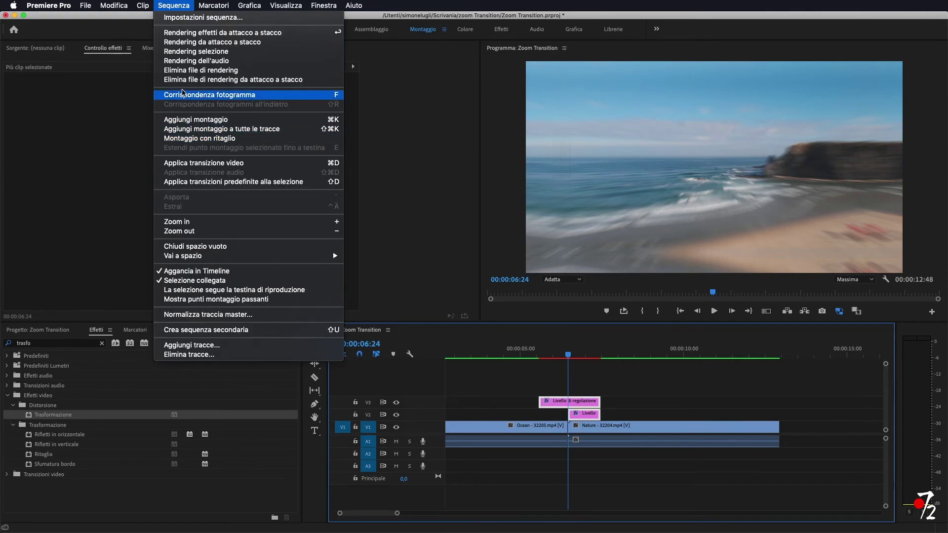
pyautogui.click(201, 54)
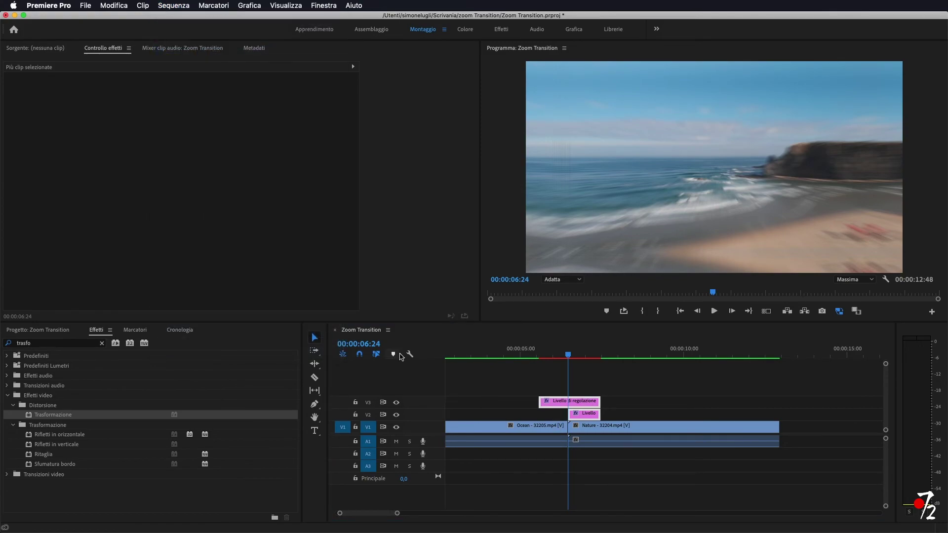
# - Play and scrub through the transition to preview the mirrored, motion-blurred zoom
pyautogui.moveTo(568, 355); pyautogui.dragTo(531, 360)
pyautogui.press('space')
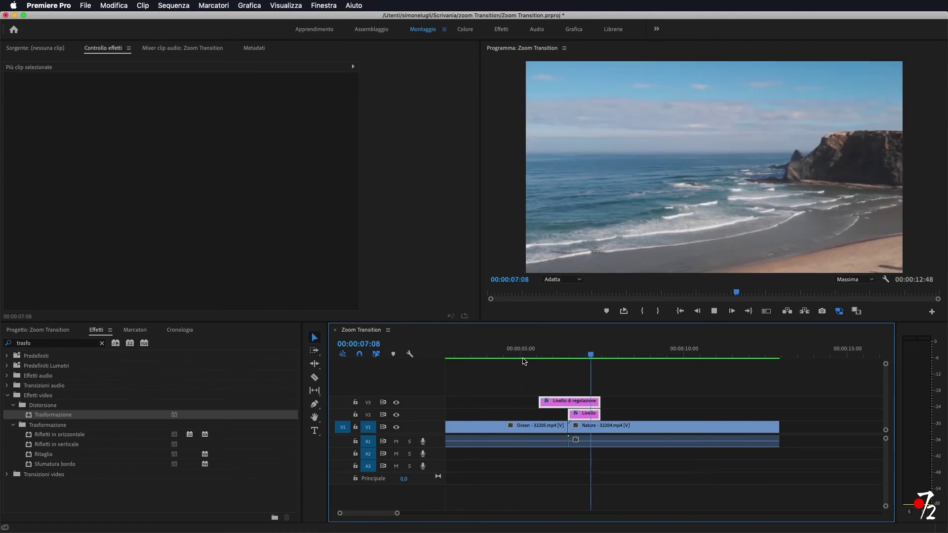
pyautogui.press('space')
pyautogui.moveTo(613, 356)
pyautogui.mouseDown()
pyautogui.moveTo(559, 364)
pyautogui.moveTo(602, 375)
pyautogui.mouseUp()
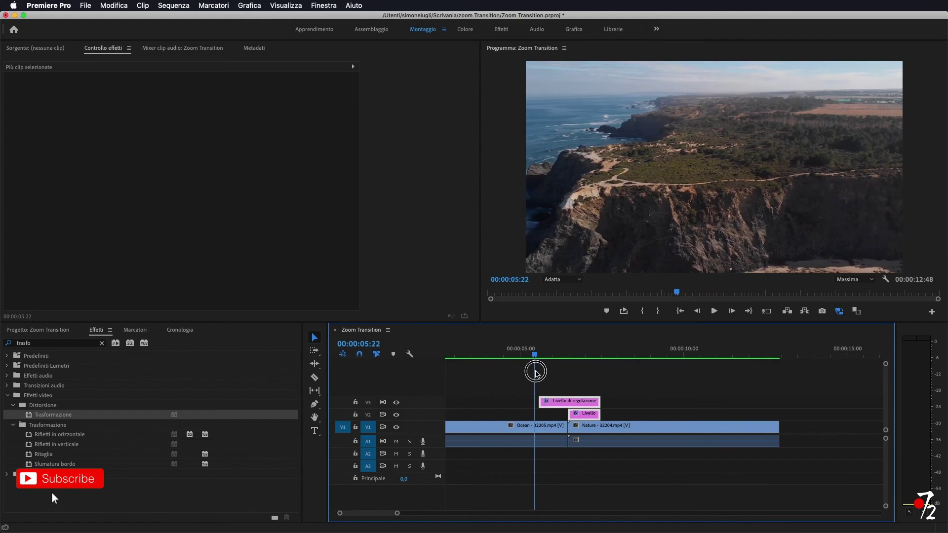
pyautogui.moveTo(601, 375); pyautogui.dragTo(535, 370)
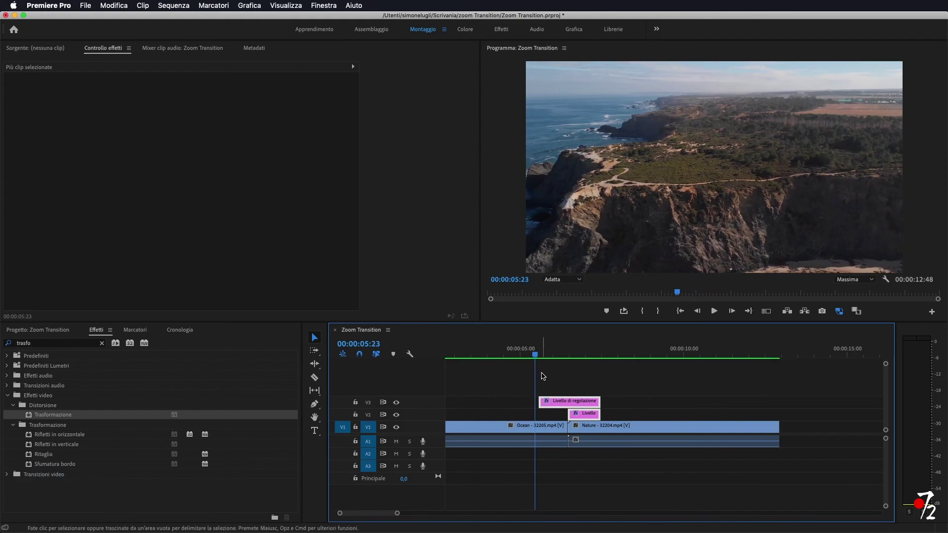